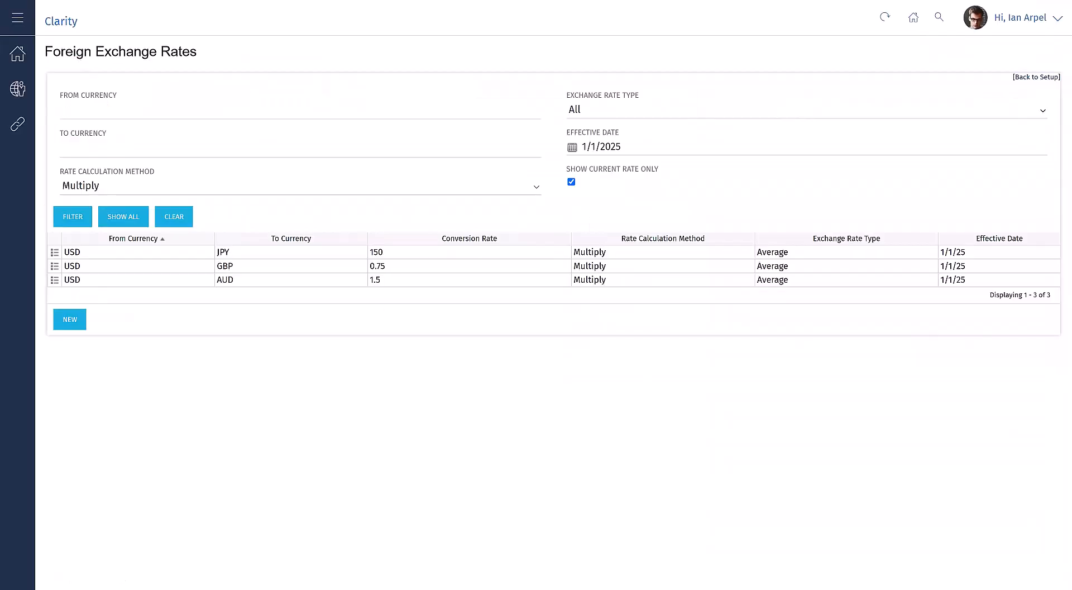
{"action": "left_click", "coordinate": [86, 117]}
{"action": "left_click", "coordinate": [659, 0]}
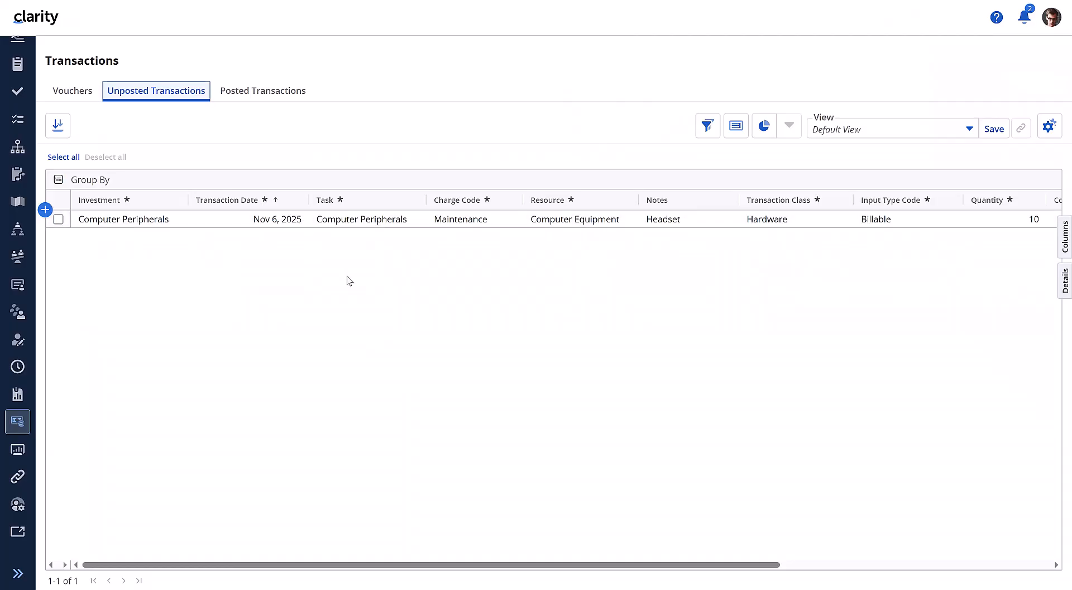
- Examine the unposted Computer Peripherals transaction, including its quantity and its cost and revenue rates and currencies
{"action": "scroll", "coordinate": [349, 280], "scroll_direction": "right", "scroll_amount": 10}
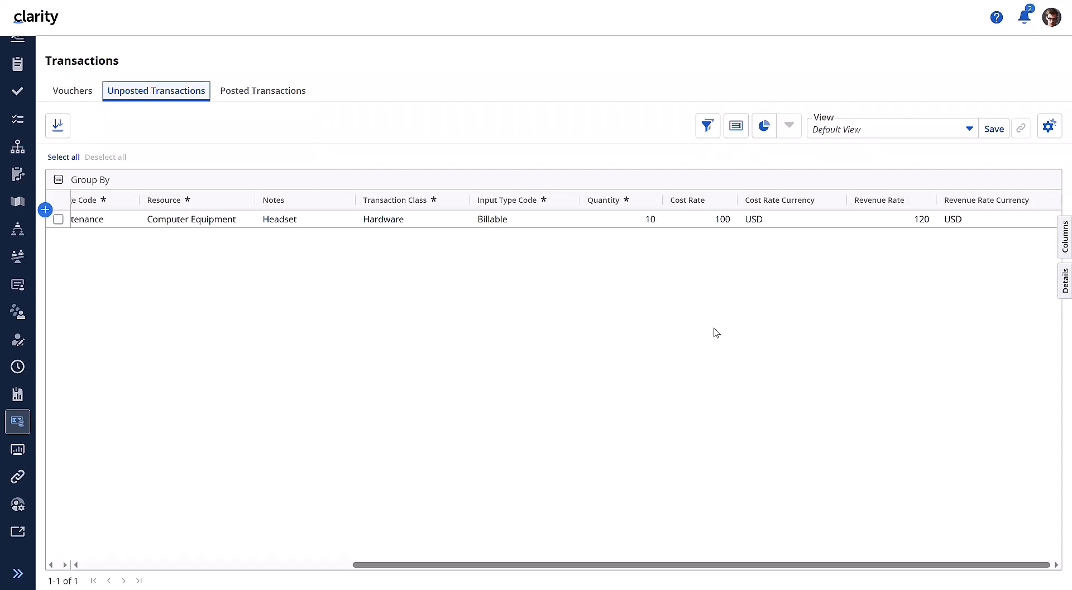
{"action": "scroll", "coordinate": [716, 332], "scroll_direction": "left", "scroll_amount": 3}
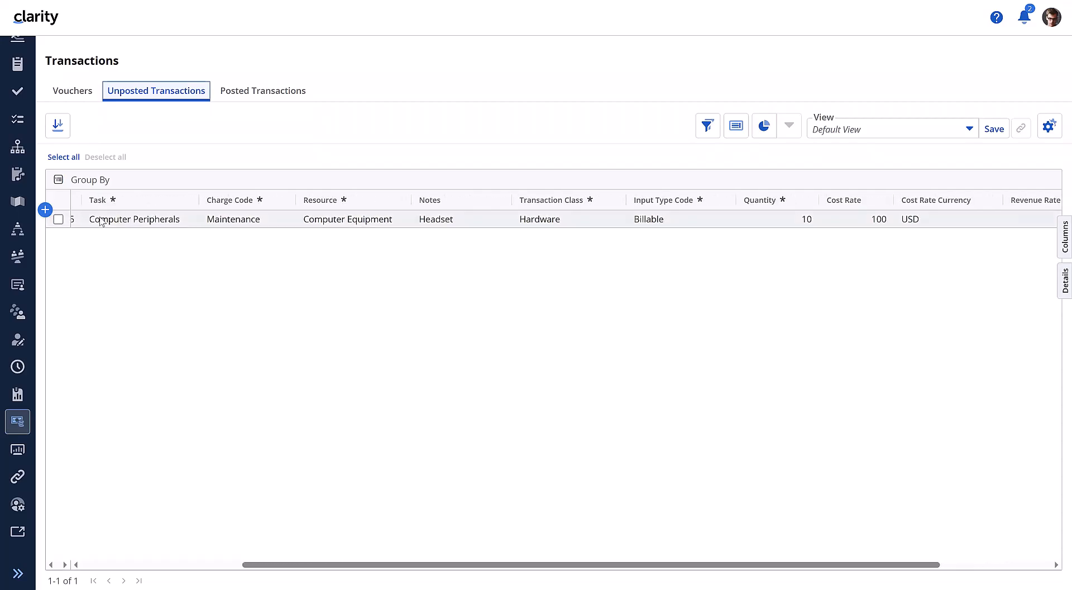
{"action": "scroll", "coordinate": [129, 254], "scroll_direction": "left", "scroll_amount": 5}
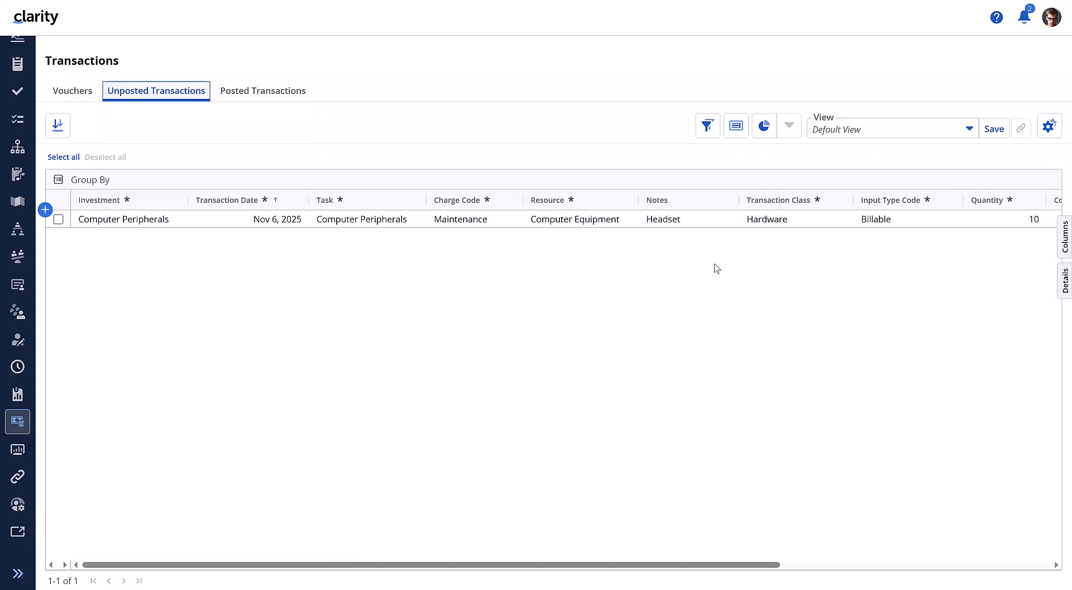
{"action": "scroll", "coordinate": [717, 269], "scroll_direction": "right", "scroll_amount": 5}
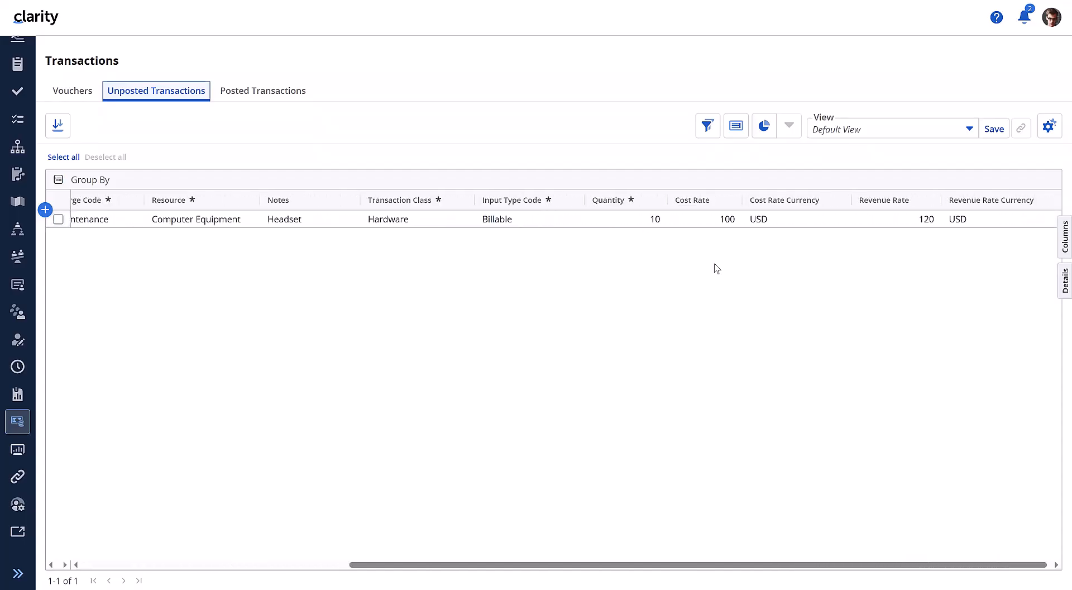
{"action": "scroll", "coordinate": [717, 268], "scroll_direction": "right", "scroll_amount": 1}
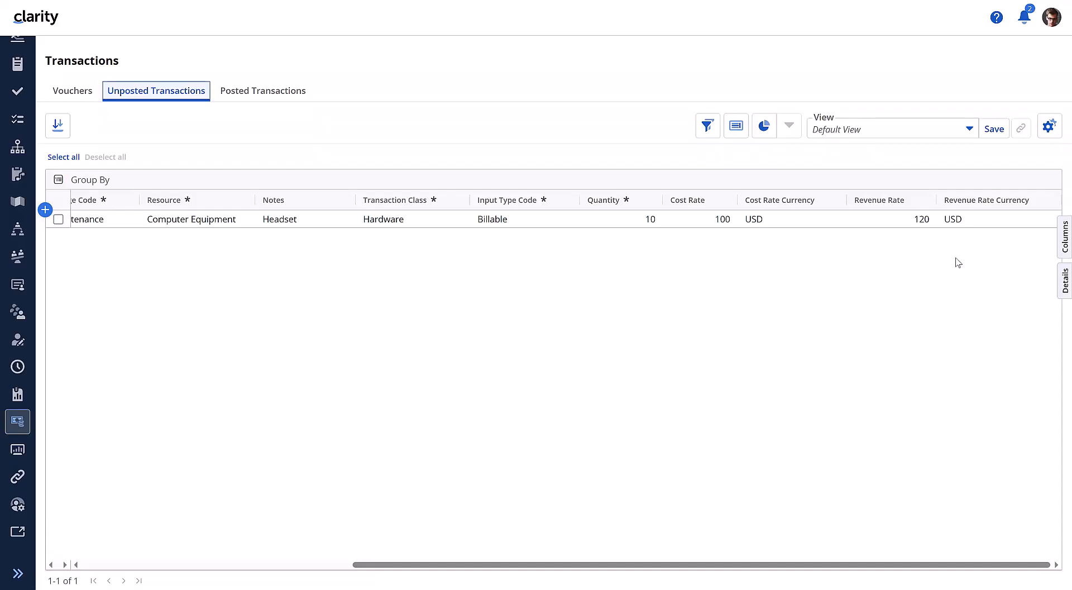
{"action": "scroll", "coordinate": [889, 240], "scroll_direction": "left", "scroll_amount": 2}
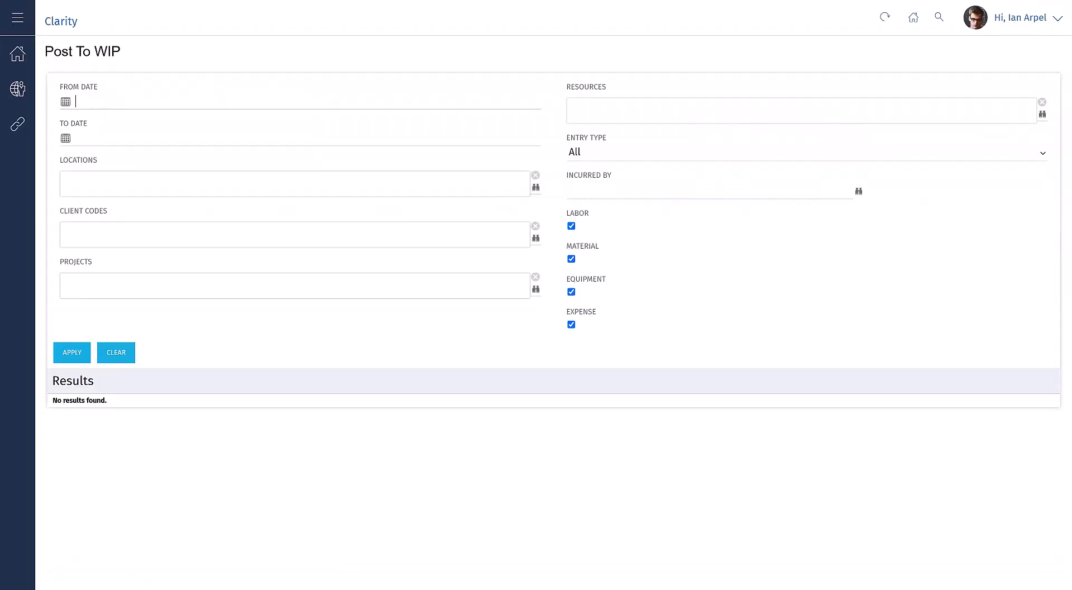
- Filter Post To WIP with a From Date of 11/6/25 and post all the resulting transactions
{"action": "left_click", "coordinate": [65, 103]}
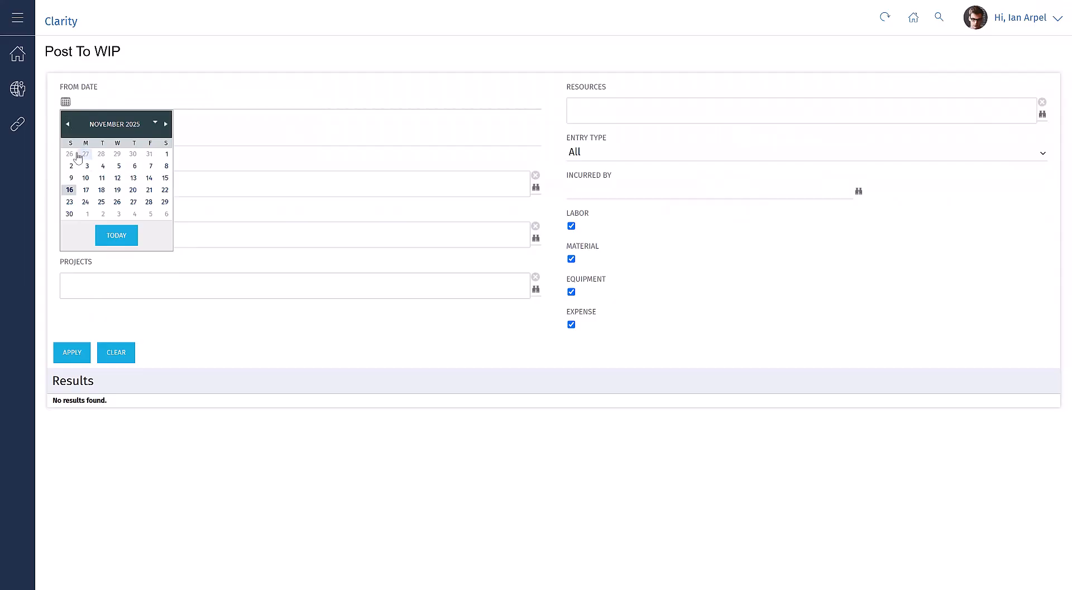
{"action": "left_click", "coordinate": [134, 167]}
{"action": "left_click", "coordinate": [82, 361]}
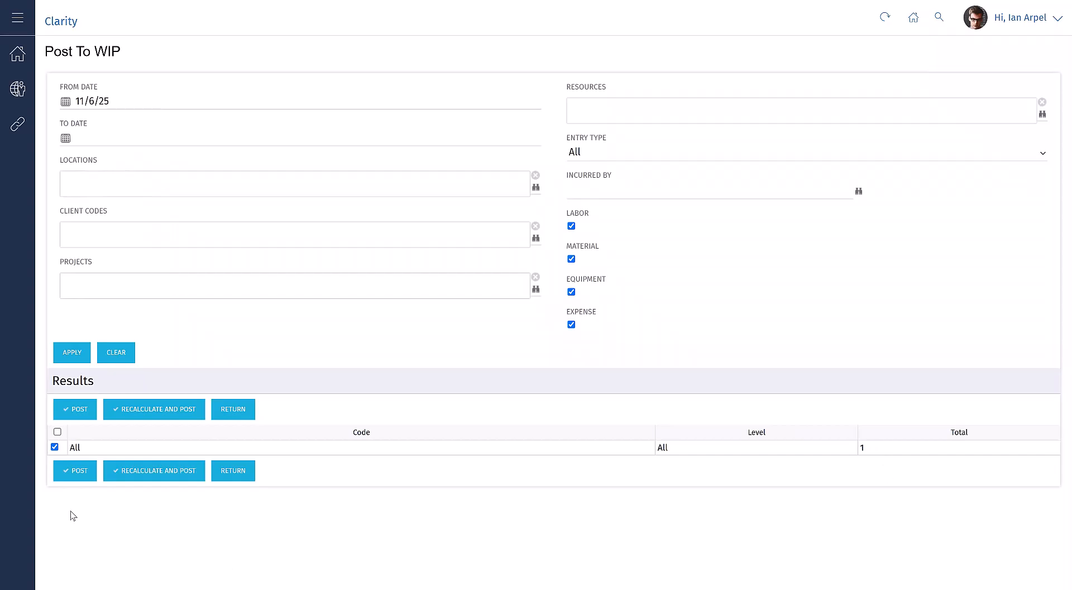
{"action": "left_click", "coordinate": [76, 474]}
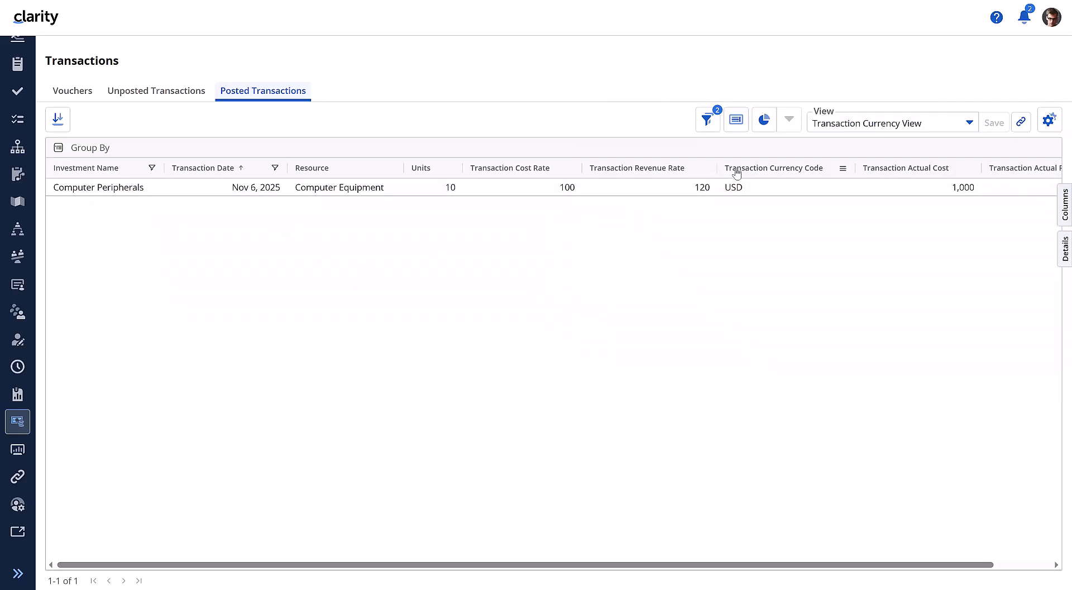
- Review the posted Computer Peripherals transaction's rates, currency code, actual cost and actual revenue in the Transaction Currency View
{"action": "scroll", "coordinate": [896, 288], "scroll_direction": "right", "scroll_amount": 2}
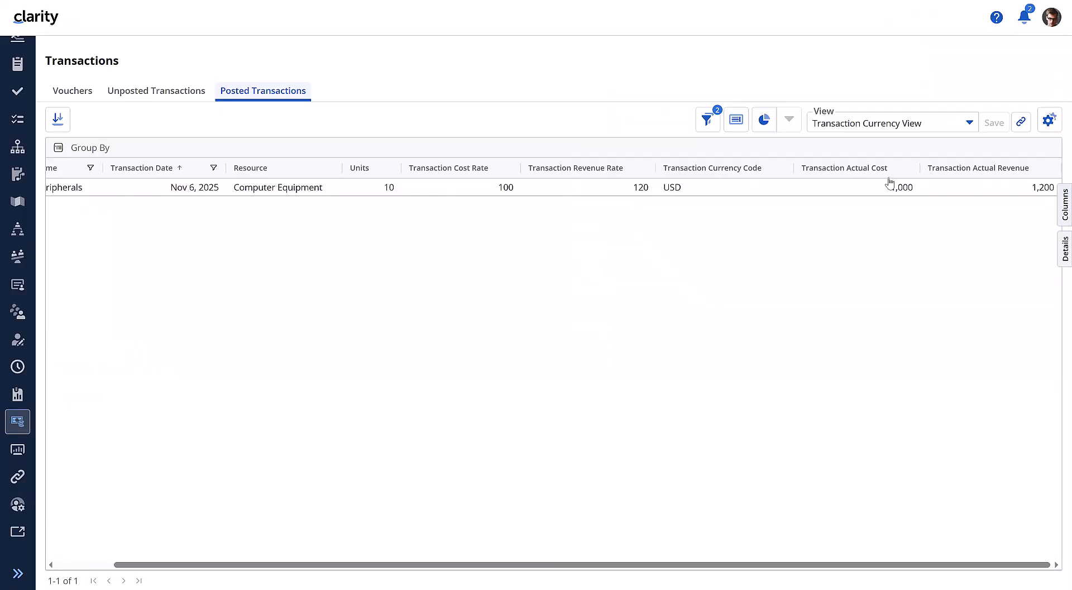
{"action": "left_click", "coordinate": [906, 129]}
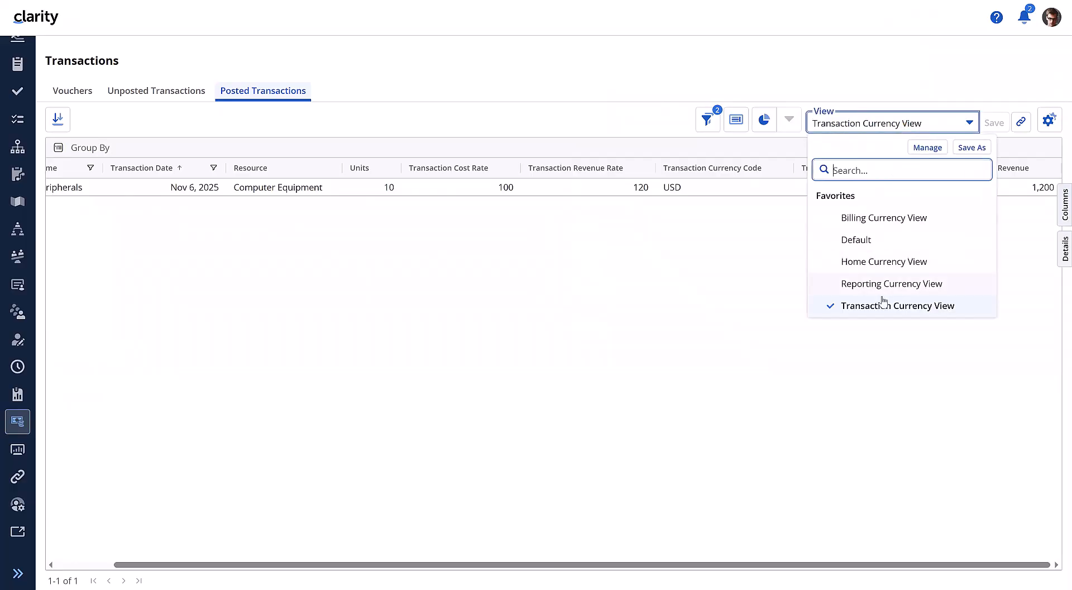
{"action": "left_click", "coordinate": [897, 307]}
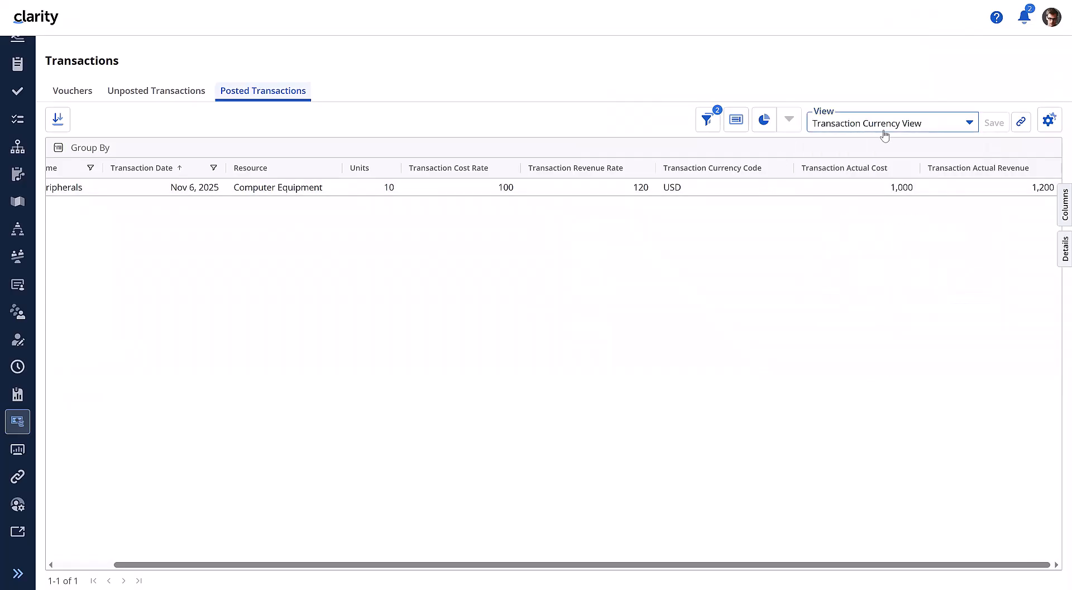
{"action": "scroll", "coordinate": [660, 325], "scroll_direction": "left", "scroll_amount": 1}
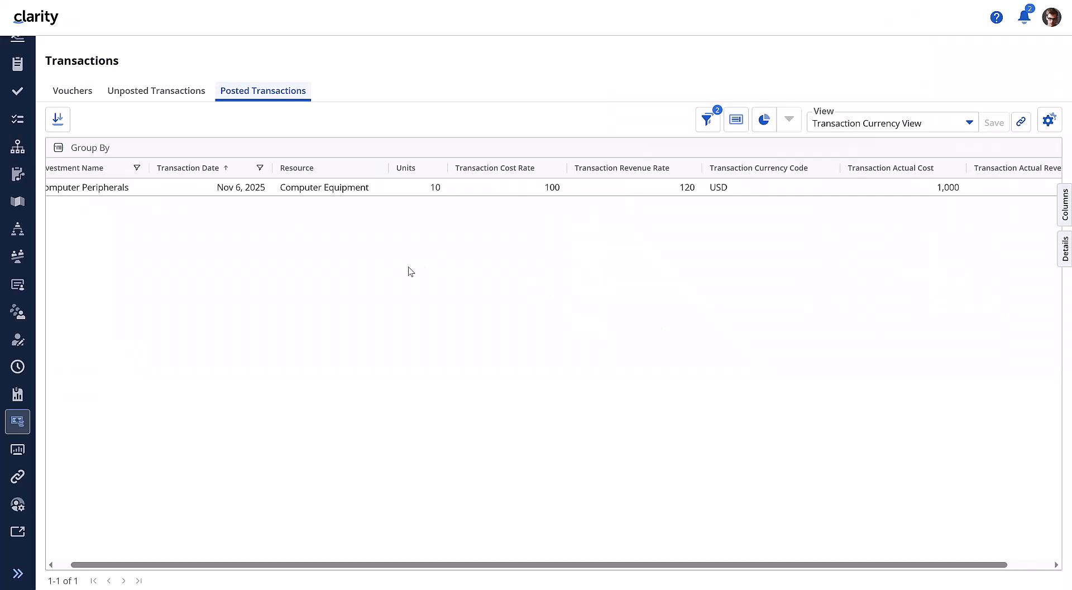
{"action": "scroll", "coordinate": [406, 272], "scroll_direction": "left", "scroll_amount": 1}
{"action": "scroll", "coordinate": [406, 272], "scroll_direction": "right", "scroll_amount": 4}
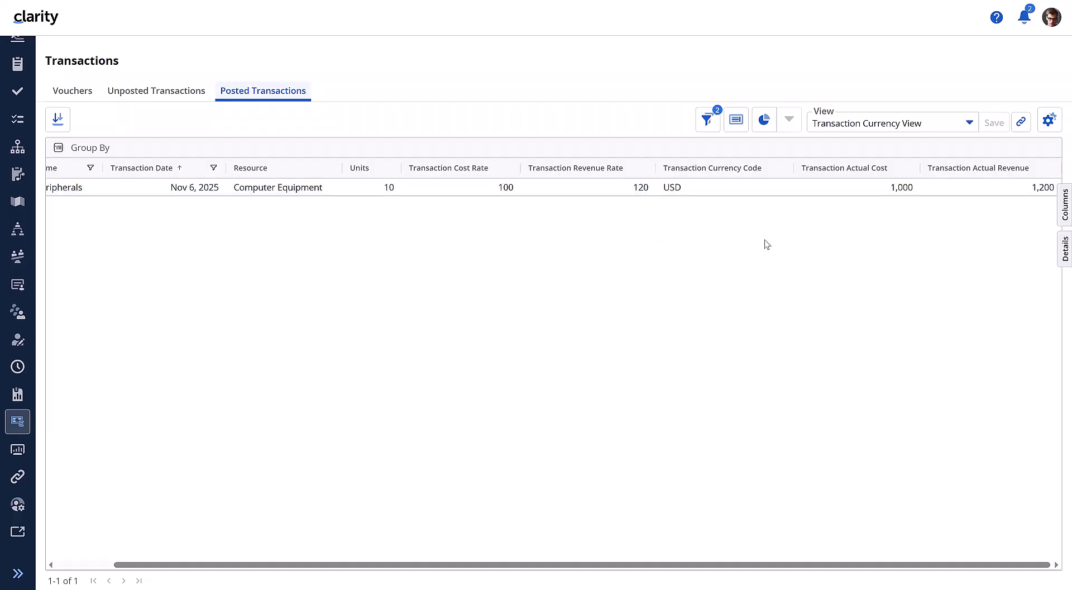
- Compare the posted transaction's amounts in the Billing Currency View, Reporting Currency View and Home Currency View
{"action": "left_click", "coordinate": [872, 125]}
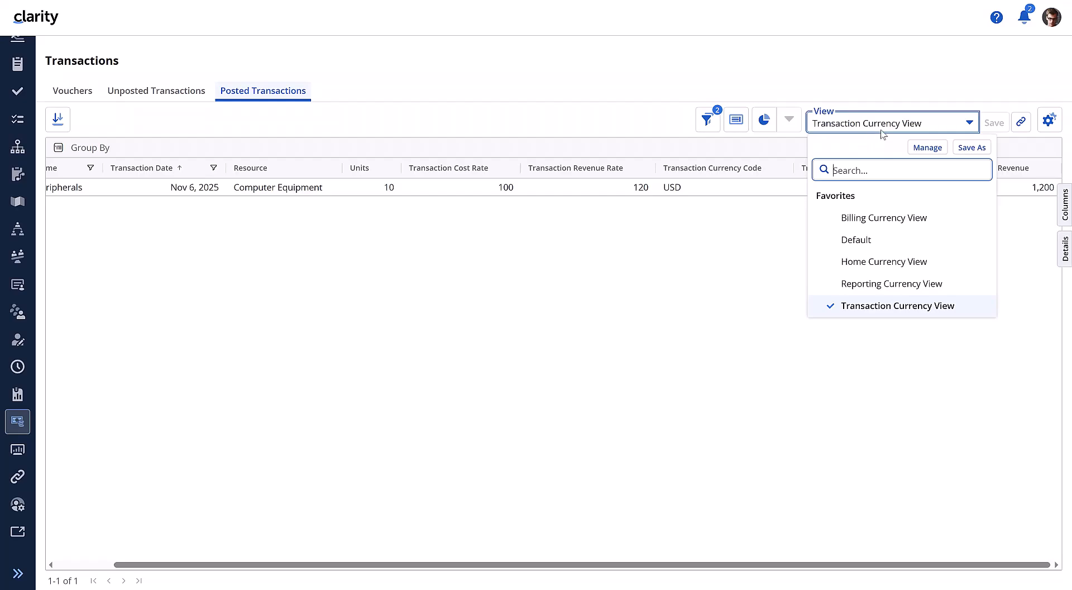
{"action": "left_click", "coordinate": [869, 217]}
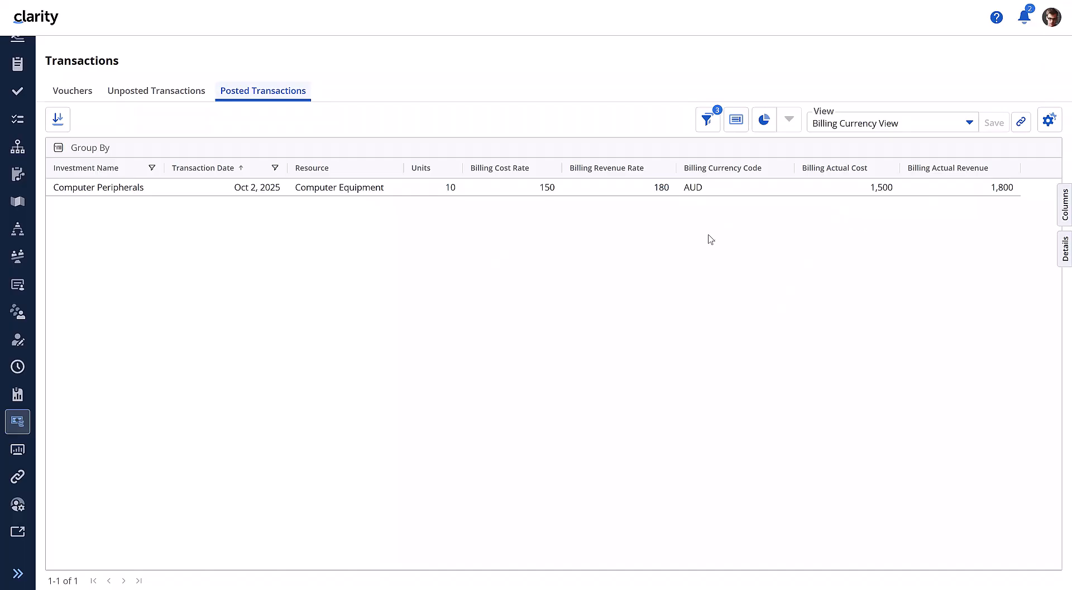
{"action": "left_click", "coordinate": [859, 130]}
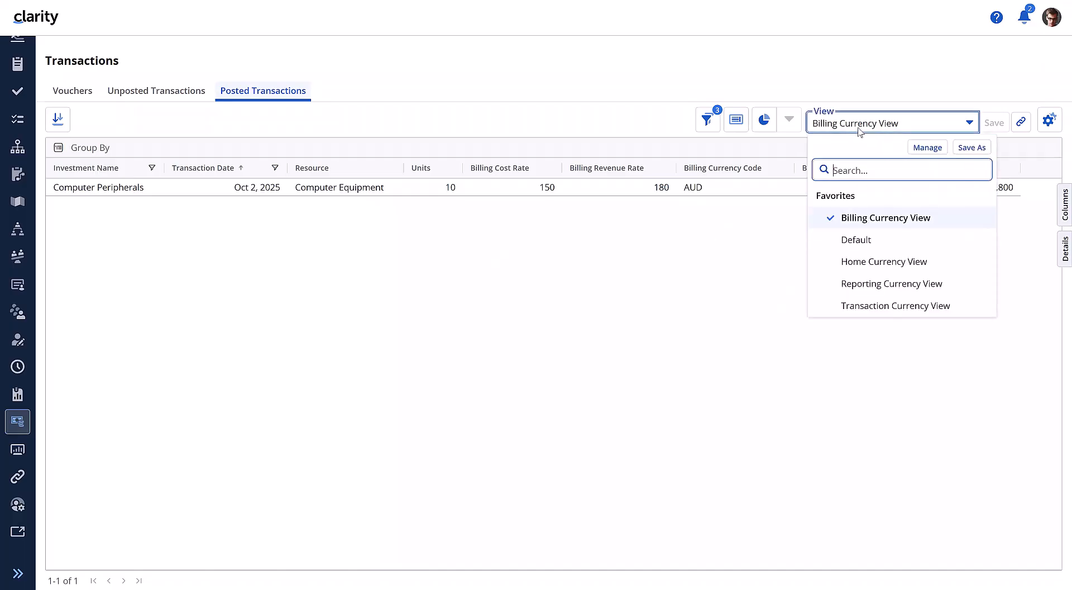
{"action": "left_click", "coordinate": [850, 283]}
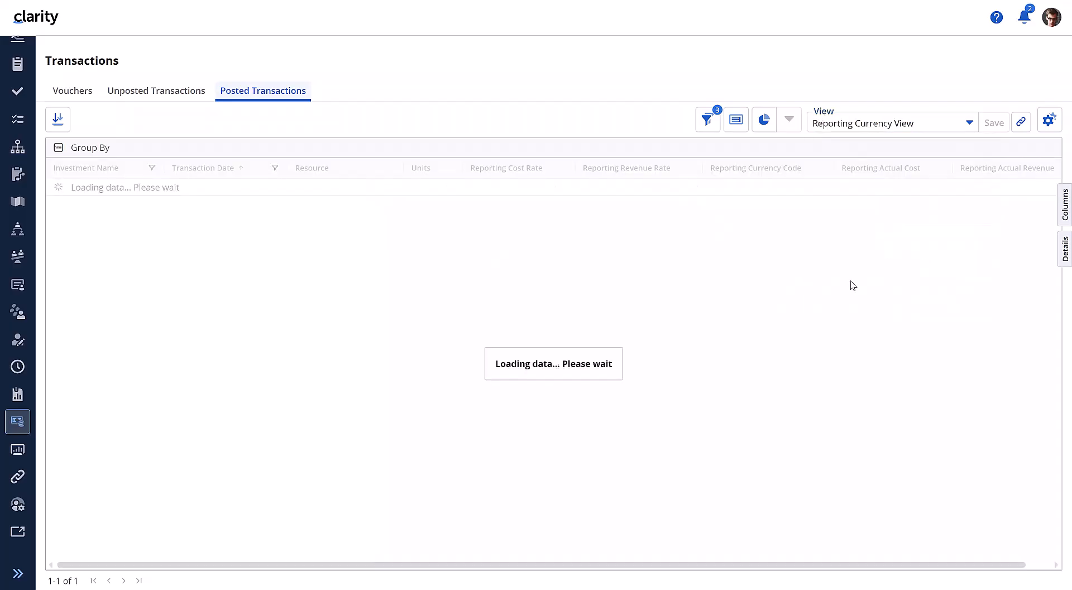
{"action": "scroll", "coordinate": [853, 285], "scroll_direction": "right", "scroll_amount": 1}
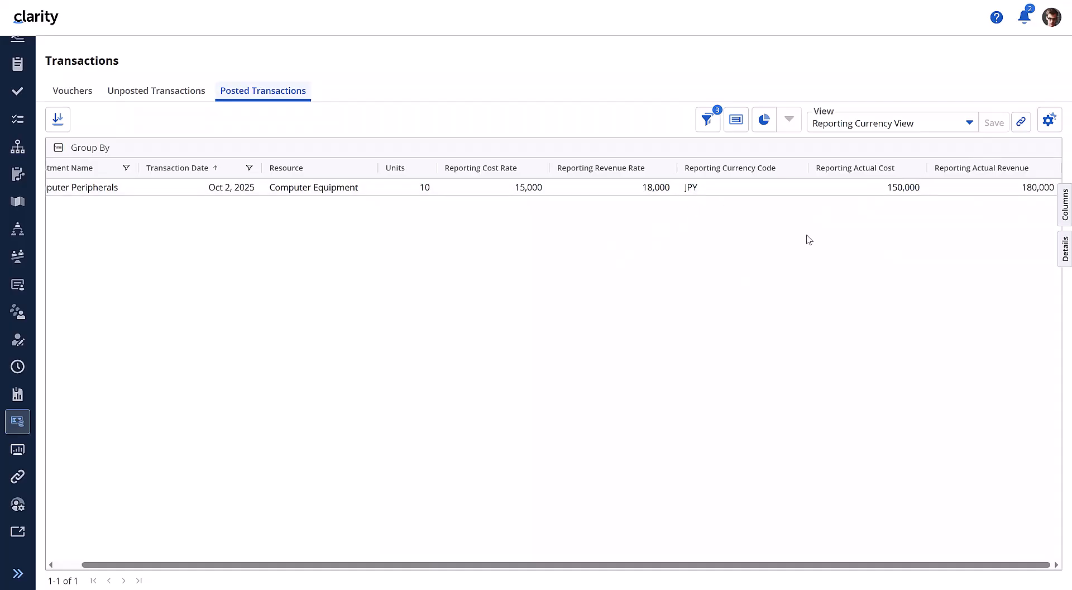
{"action": "left_click", "coordinate": [856, 125]}
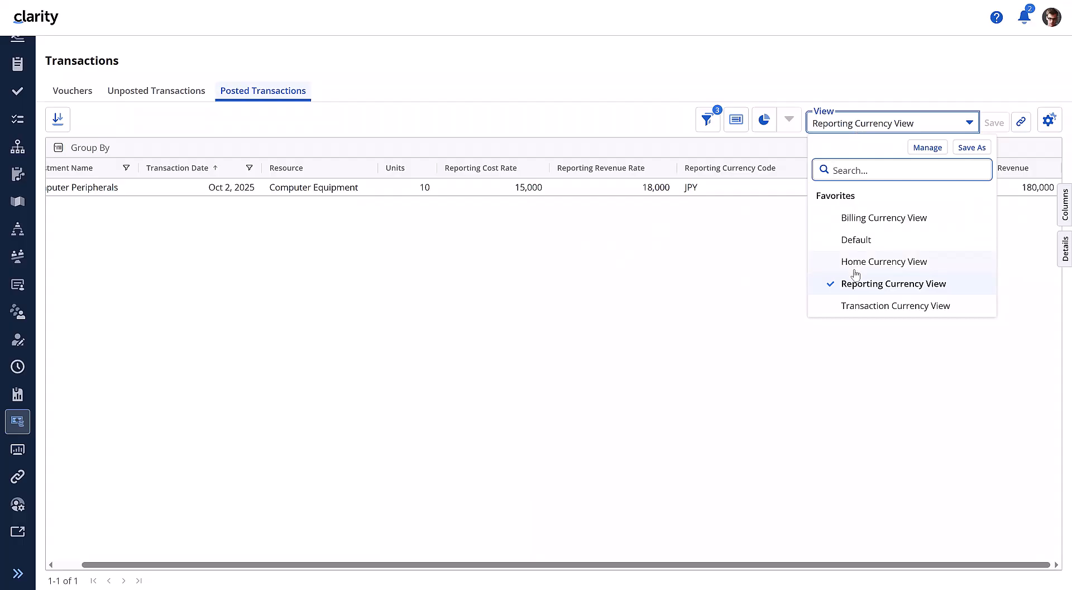
{"action": "left_click", "coordinate": [852, 261]}
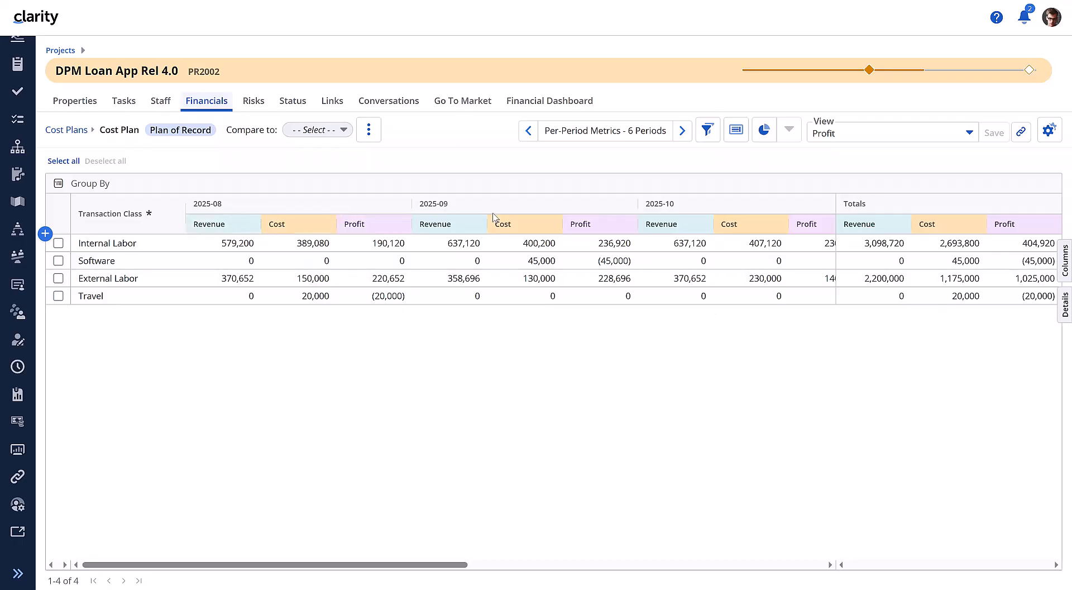
- Examine the DPM Loan App Rel 4.0 cost plan's per-period figures in both the Profit view and the Actual Profit view
{"action": "scroll", "coordinate": [578, 257], "scroll_direction": "right", "scroll_amount": 5}
{"action": "scroll", "coordinate": [740, 261], "scroll_direction": "right", "scroll_amount": 4}
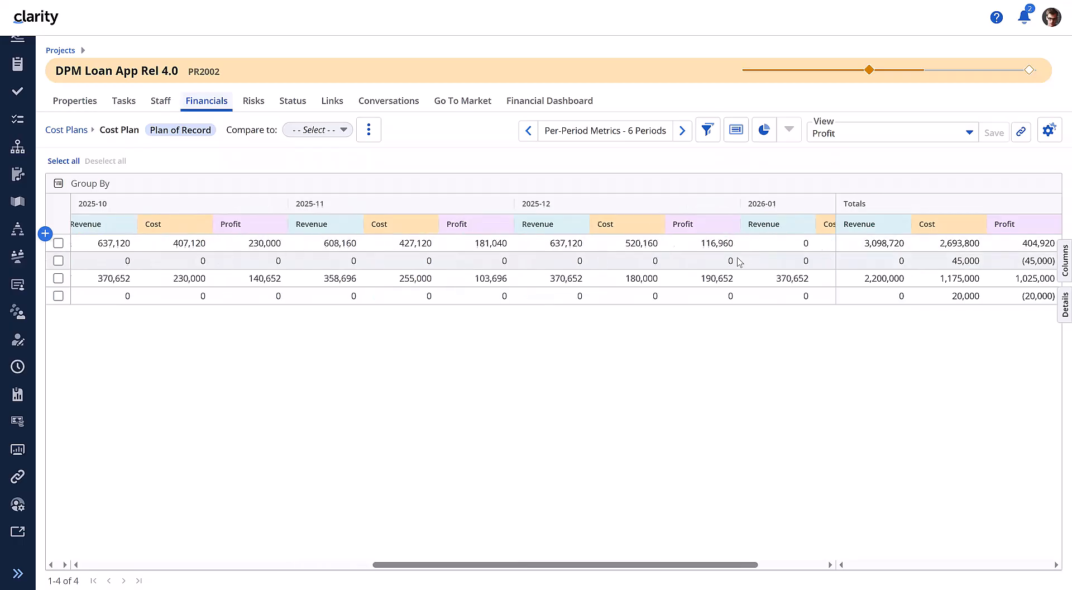
{"action": "scroll", "coordinate": [739, 261], "scroll_direction": "left", "scroll_amount": 9}
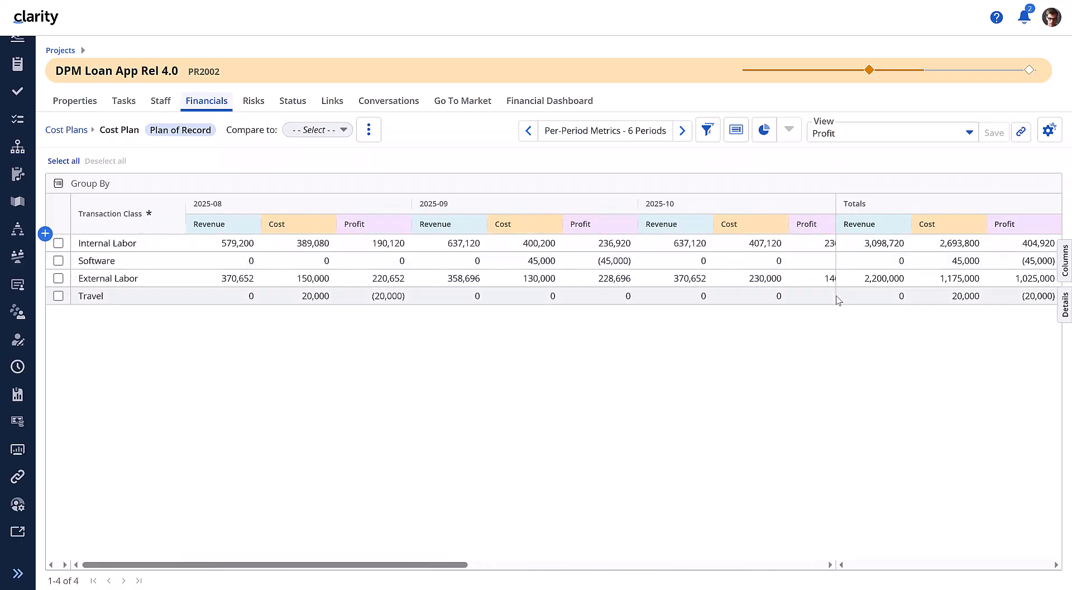
{"action": "left_click", "coordinate": [854, 135]}
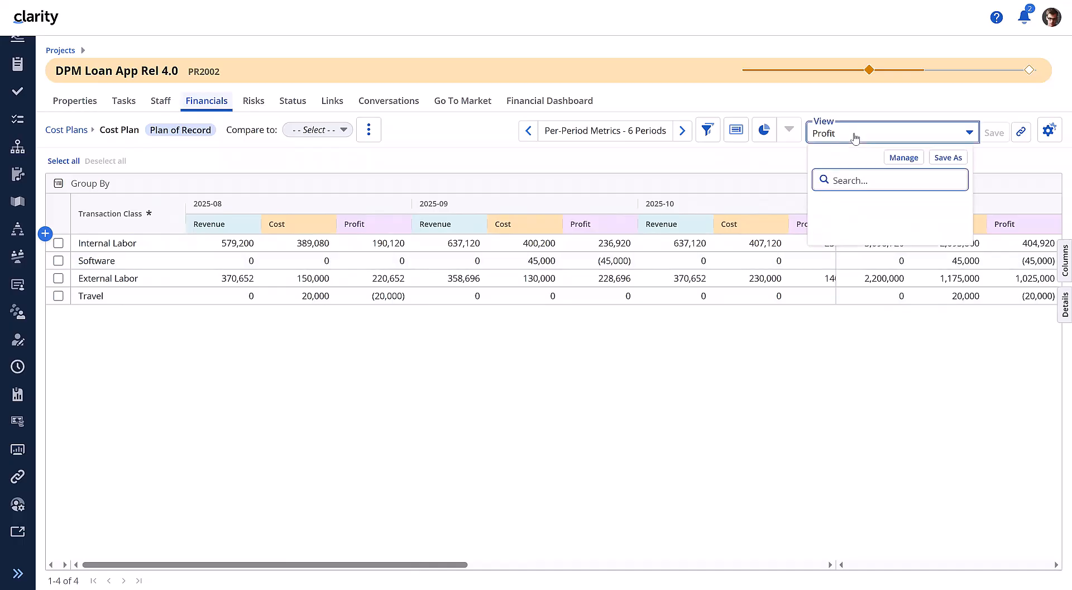
{"action": "left_click", "coordinate": [865, 227]}
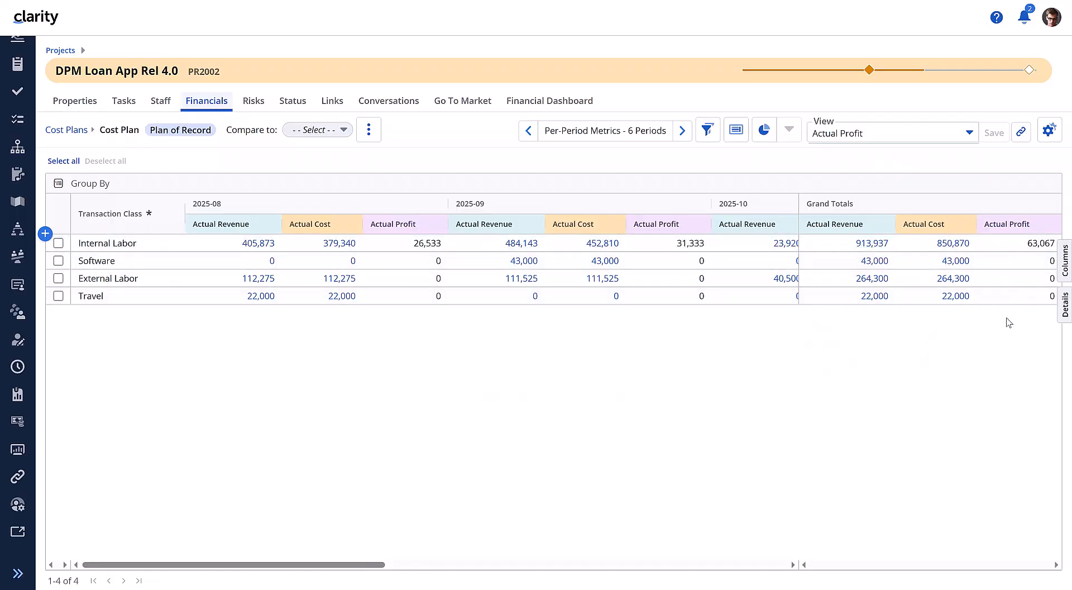
{"action": "scroll", "coordinate": [585, 286], "scroll_direction": "right", "scroll_amount": 5}
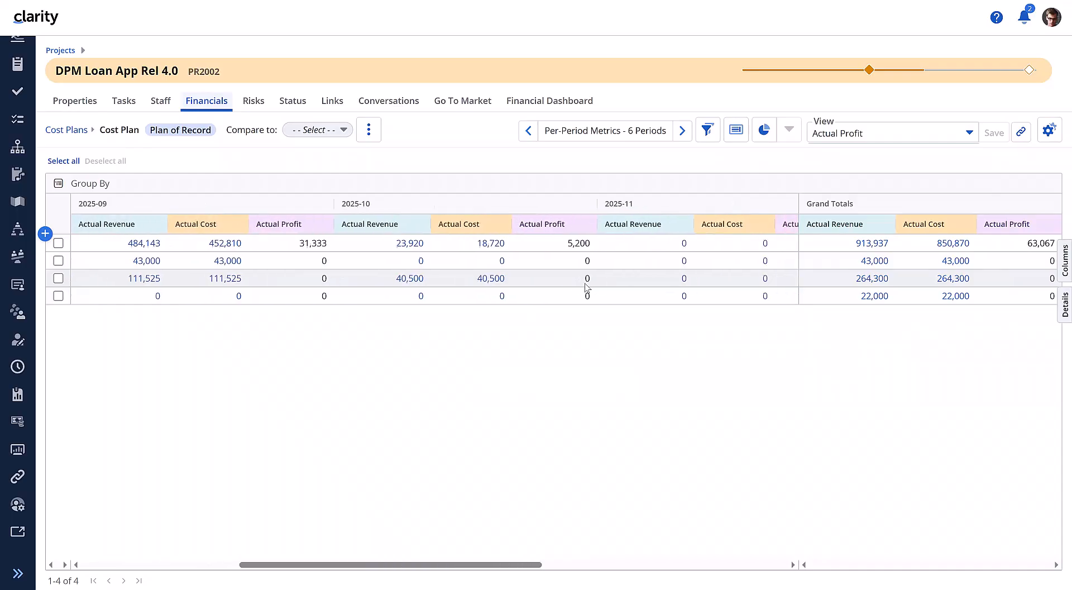
{"action": "scroll", "coordinate": [742, 280], "scroll_direction": "right", "scroll_amount": 5}
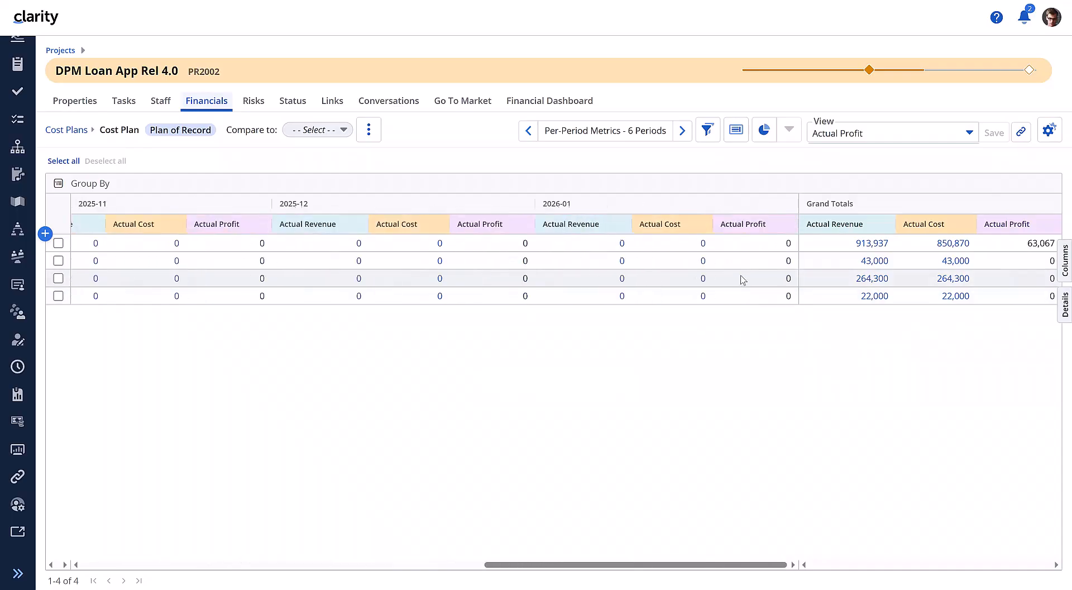
{"action": "scroll", "coordinate": [742, 279], "scroll_direction": "left", "scroll_amount": 10}
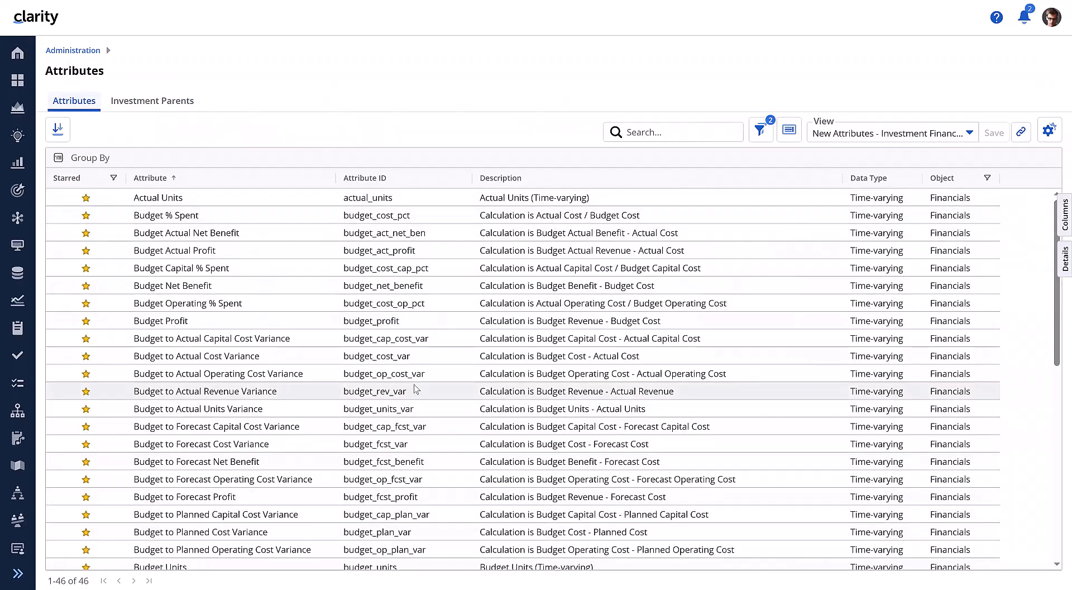
- Examine the names, IDs and calculation descriptions of the starred Financials attributes
{"action": "scroll", "coordinate": [447, 352], "scroll_direction": "down", "scroll_amount": 10}
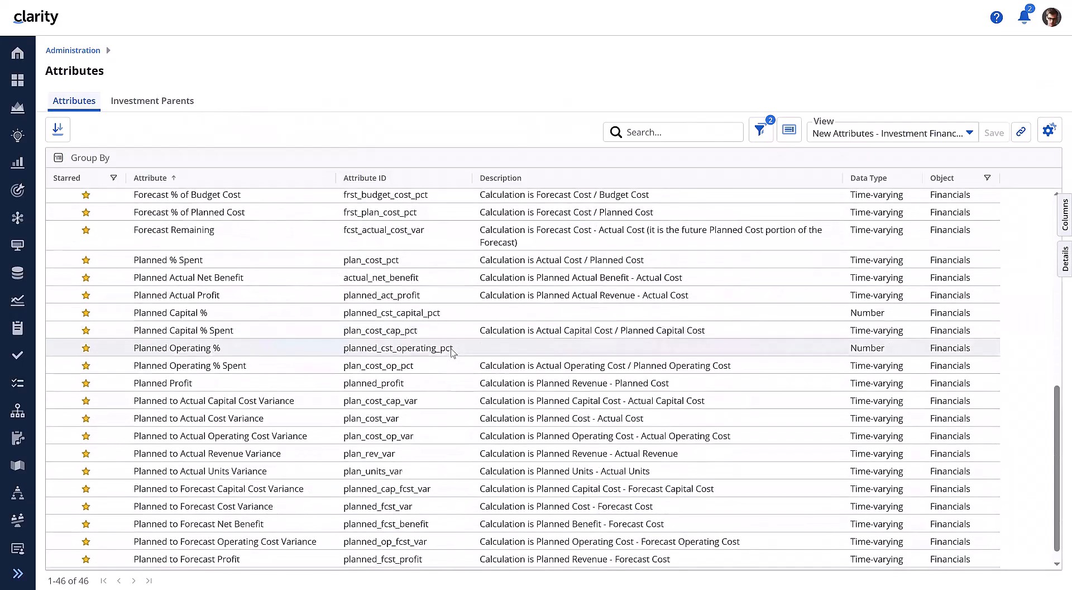
{"action": "scroll", "coordinate": [452, 352], "scroll_direction": "up", "scroll_amount": 10}
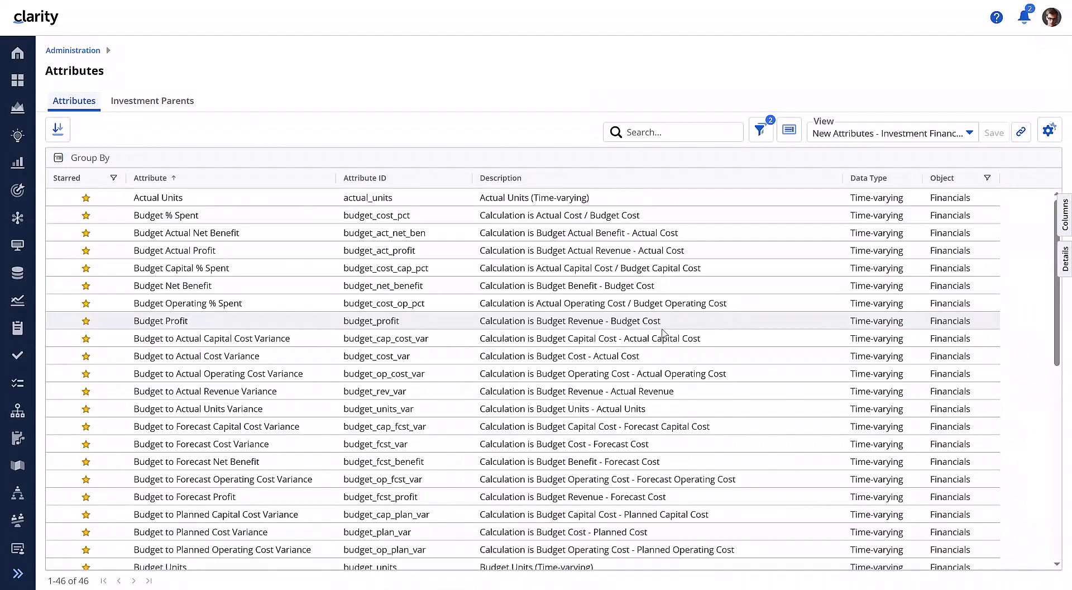
{"action": "scroll", "coordinate": [663, 333], "scroll_direction": "down", "scroll_amount": 2}
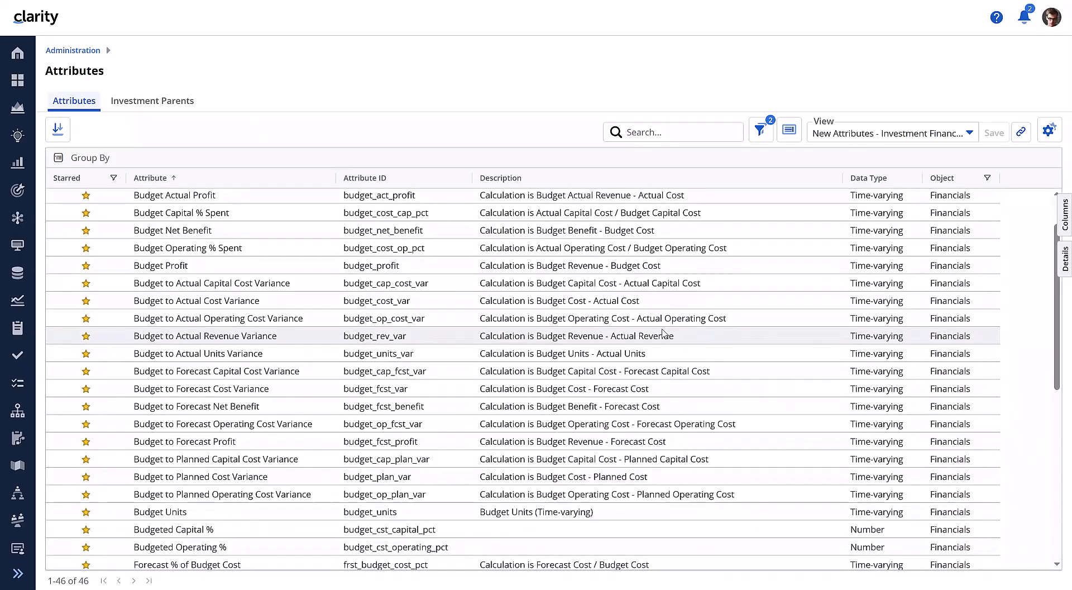
{"action": "scroll", "coordinate": [662, 333], "scroll_direction": "down", "scroll_amount": 3}
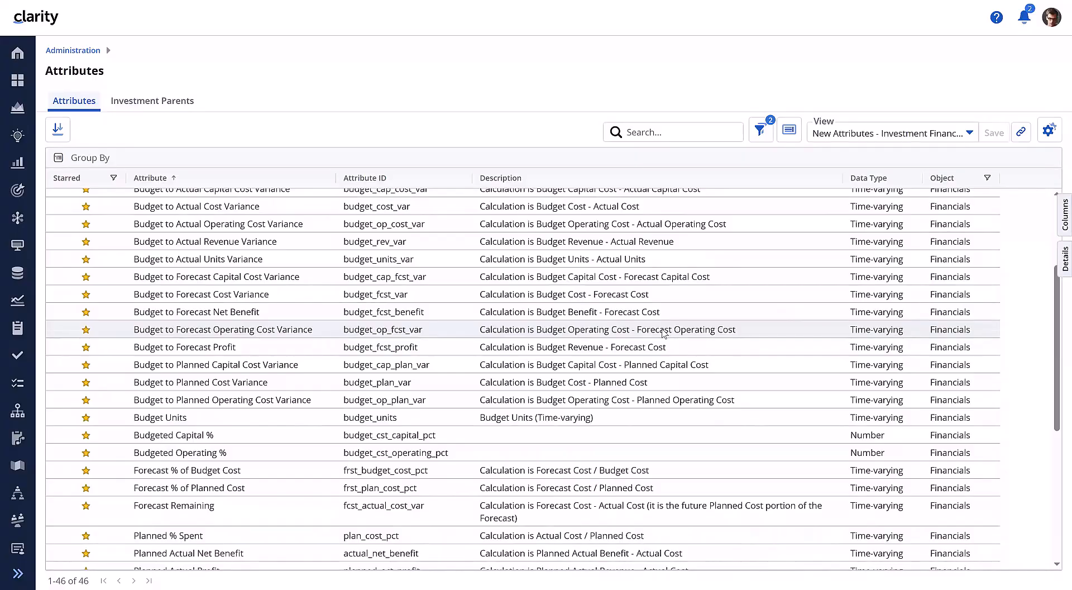
{"action": "scroll", "coordinate": [662, 333], "scroll_direction": "down", "scroll_amount": 3}
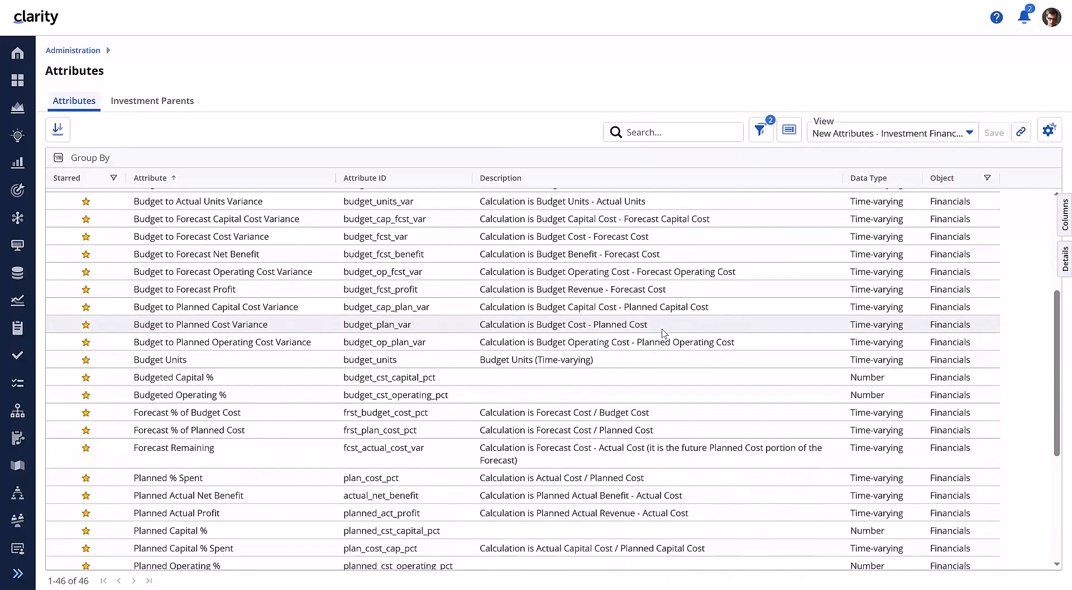
{"action": "scroll", "coordinate": [663, 333], "scroll_direction": "down", "scroll_amount": 4}
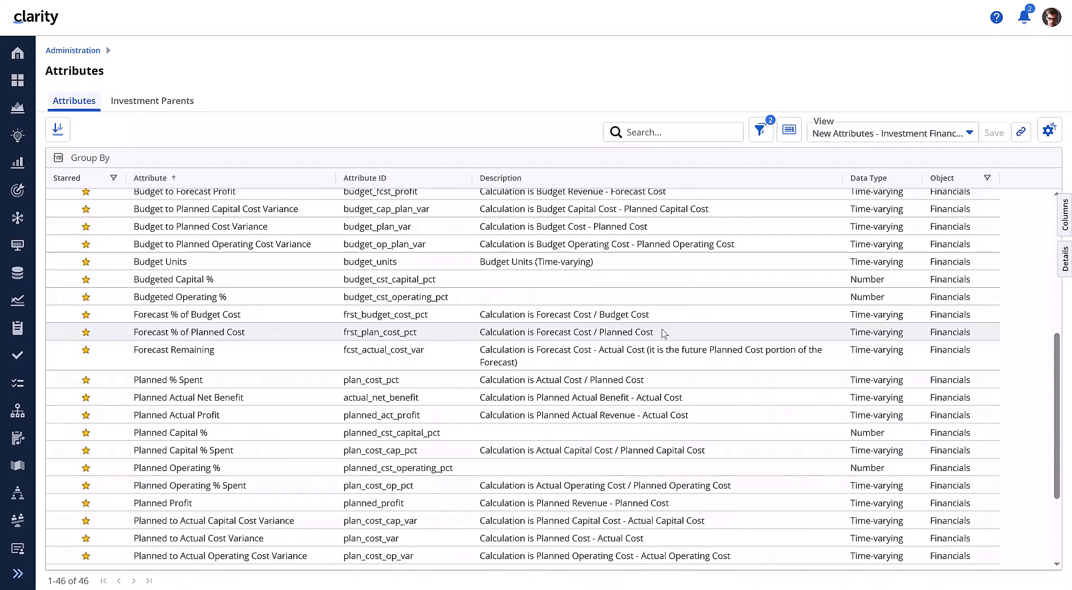
- Examine the IDs and calculation descriptions of the remaining Forecast and Planned attributes for the Financials object
{"action": "scroll", "coordinate": [663, 333], "scroll_direction": "down", "scroll_amount": 5}
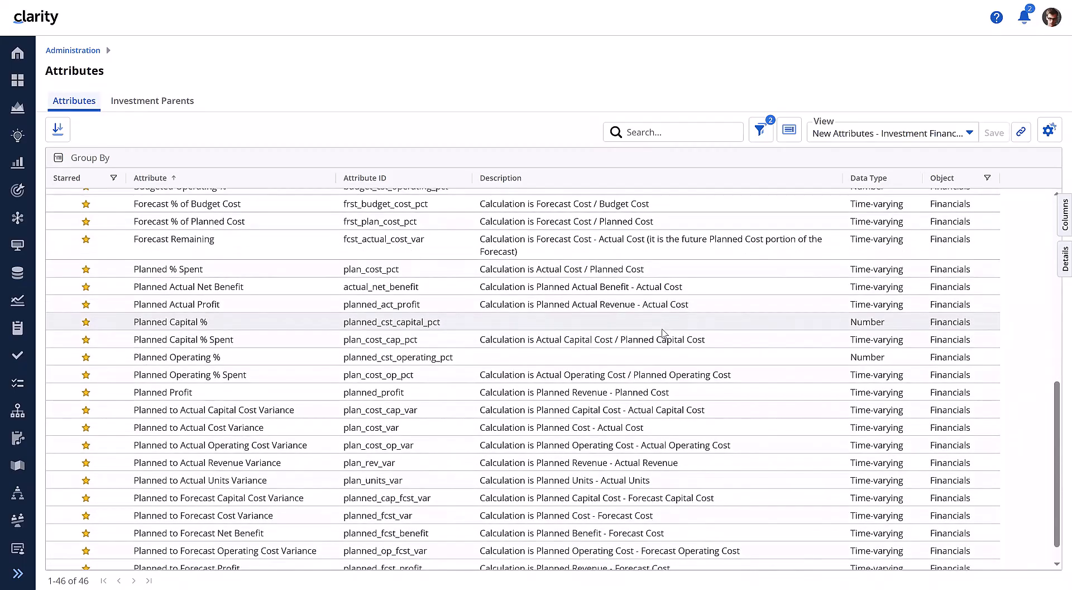
{"action": "scroll", "coordinate": [663, 333], "scroll_direction": "down", "scroll_amount": 1}
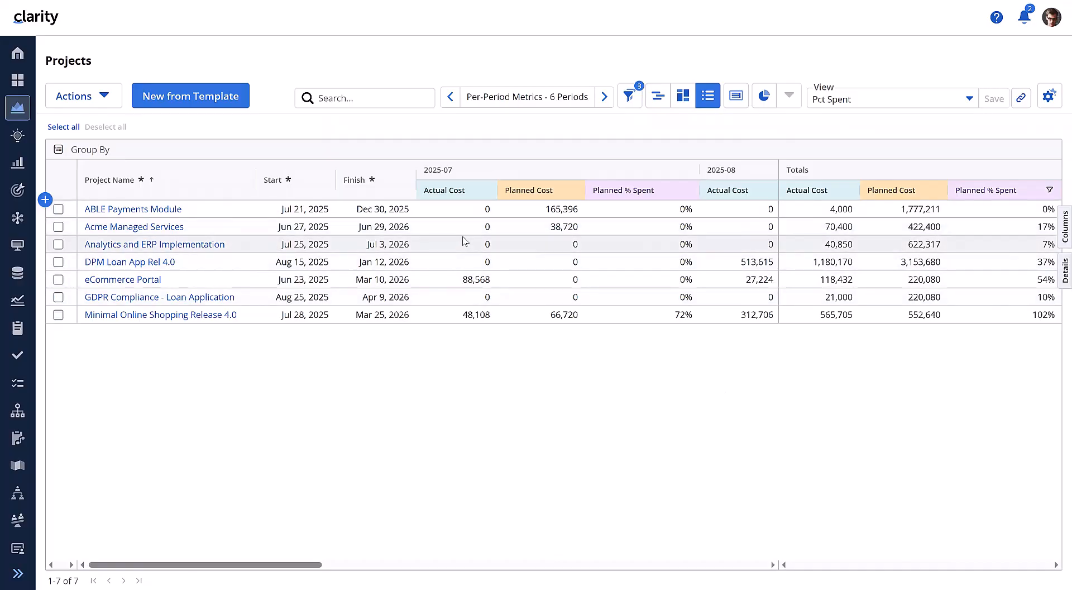
- Compare each project's monthly actual cost, planned cost and Planned % Spent in the Pct Spent view
{"action": "scroll", "coordinate": [699, 264], "scroll_direction": "right", "scroll_amount": 10}
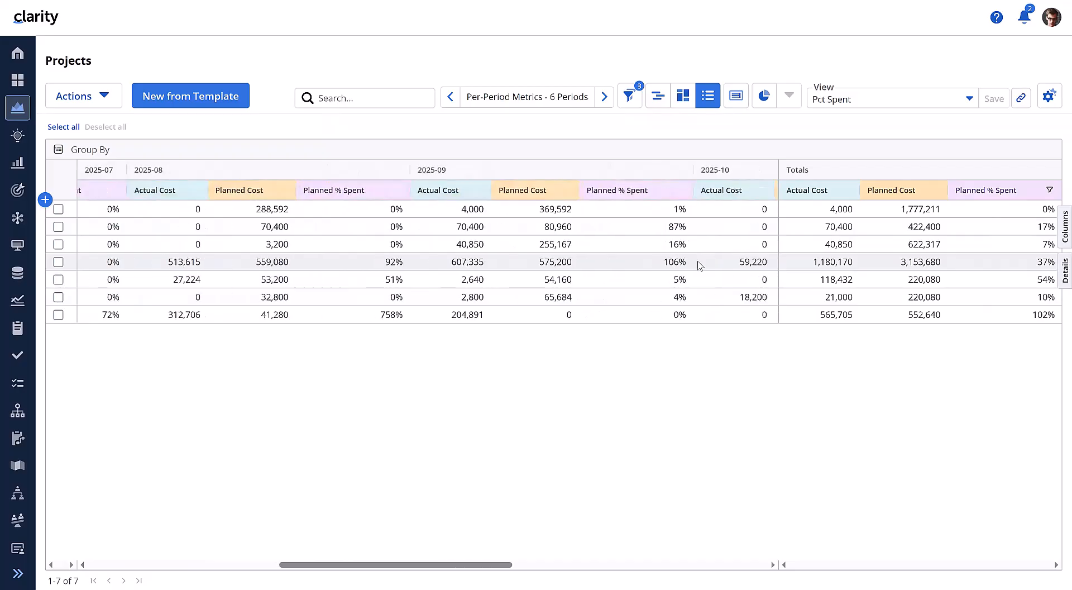
{"action": "scroll", "coordinate": [699, 263], "scroll_direction": "right", "scroll_amount": 10}
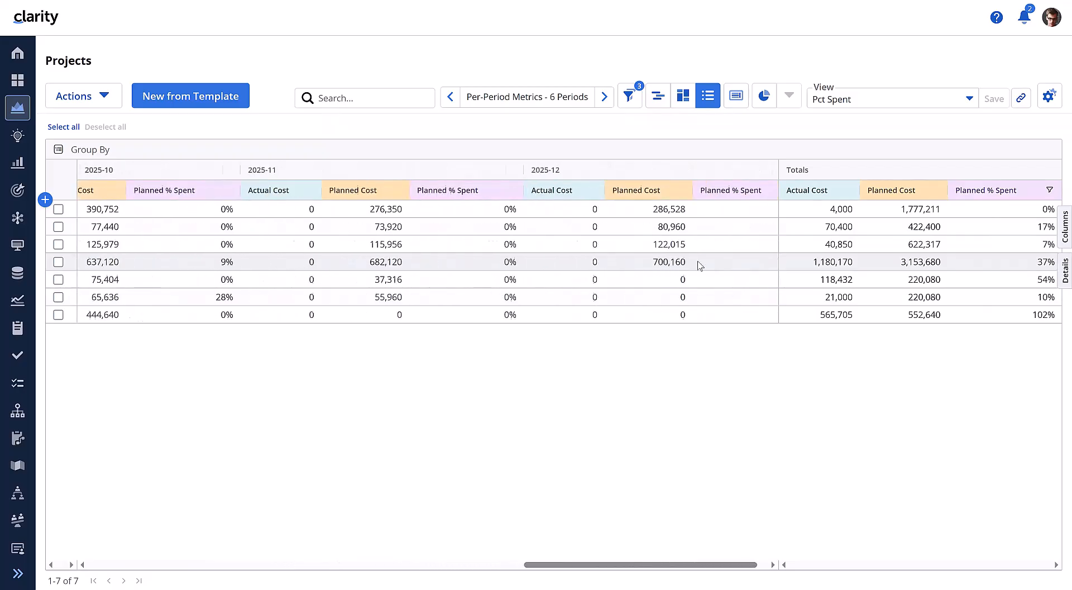
{"action": "scroll", "coordinate": [699, 263], "scroll_direction": "left", "scroll_amount": 20}
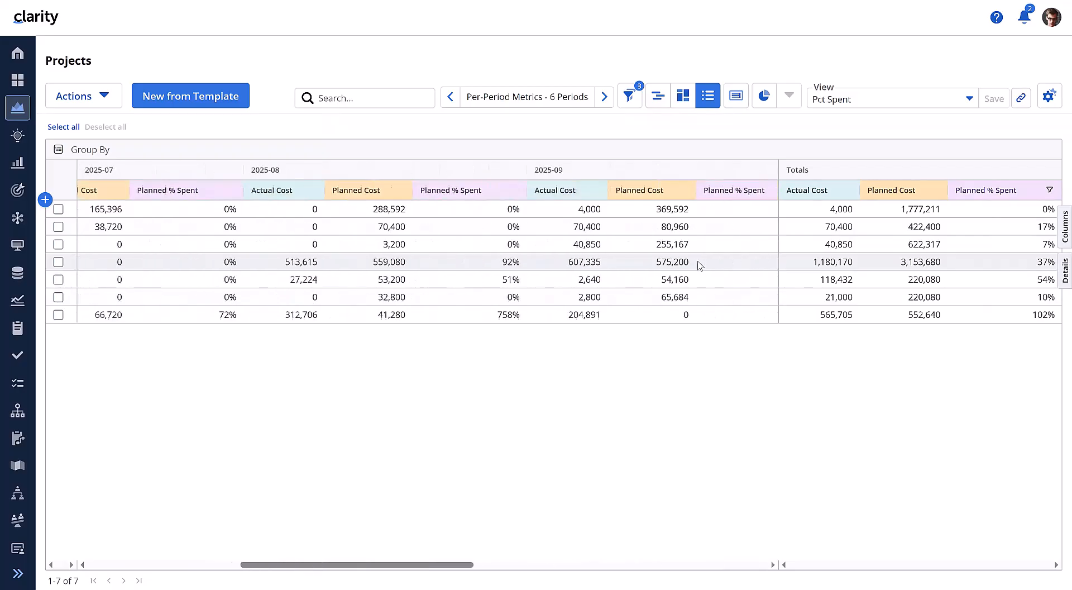
- Switch the projects grid to the Budget to Actual view and examine its monthly budget cost, actual cost and variance figures
{"action": "left_click", "coordinate": [836, 101]}
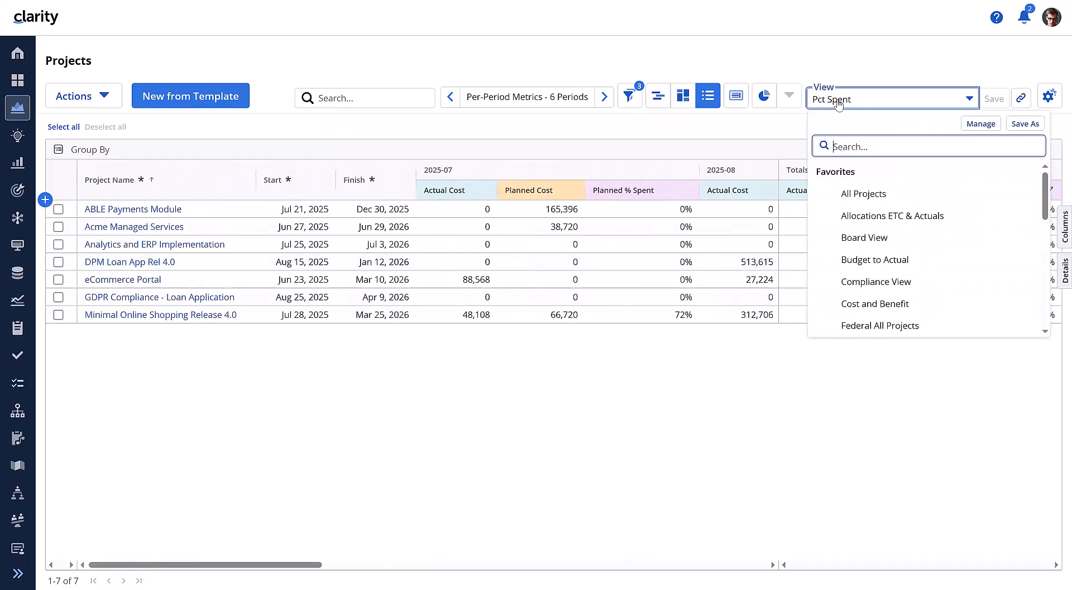
{"action": "left_click", "coordinate": [892, 260]}
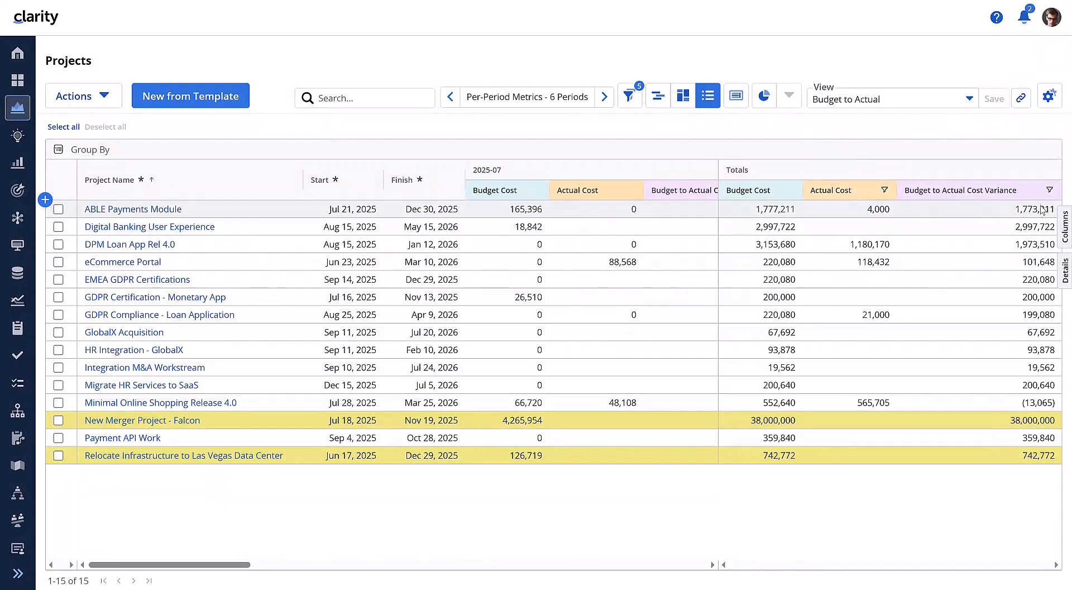
{"action": "scroll", "coordinate": [623, 275], "scroll_direction": "right", "scroll_amount": 10}
{"action": "scroll", "coordinate": [624, 274], "scroll_direction": "right", "scroll_amount": 10}
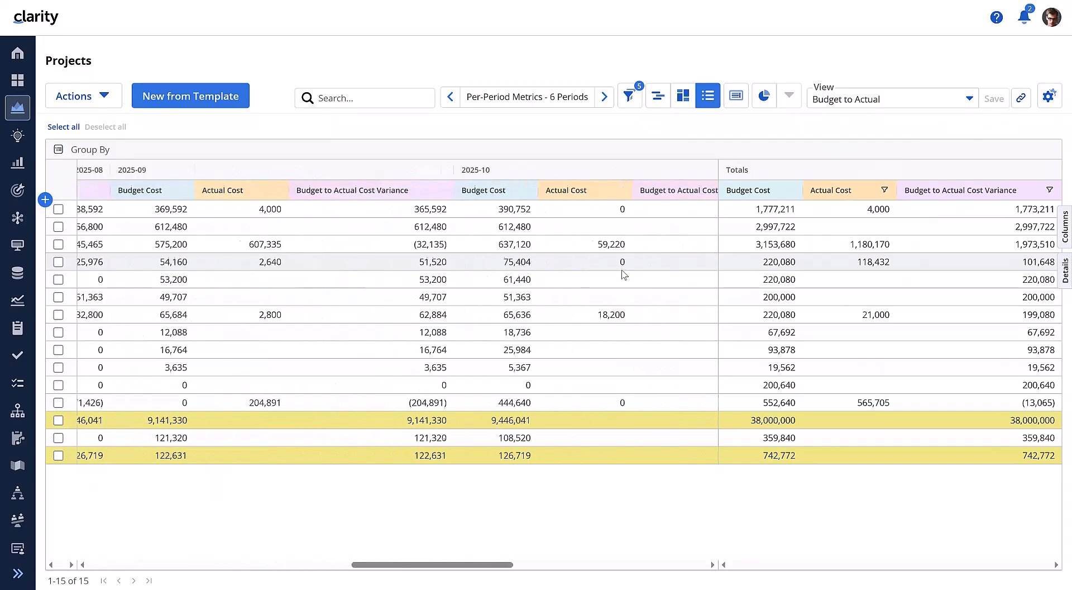
{"action": "scroll", "coordinate": [623, 274], "scroll_direction": "right", "scroll_amount": 1}
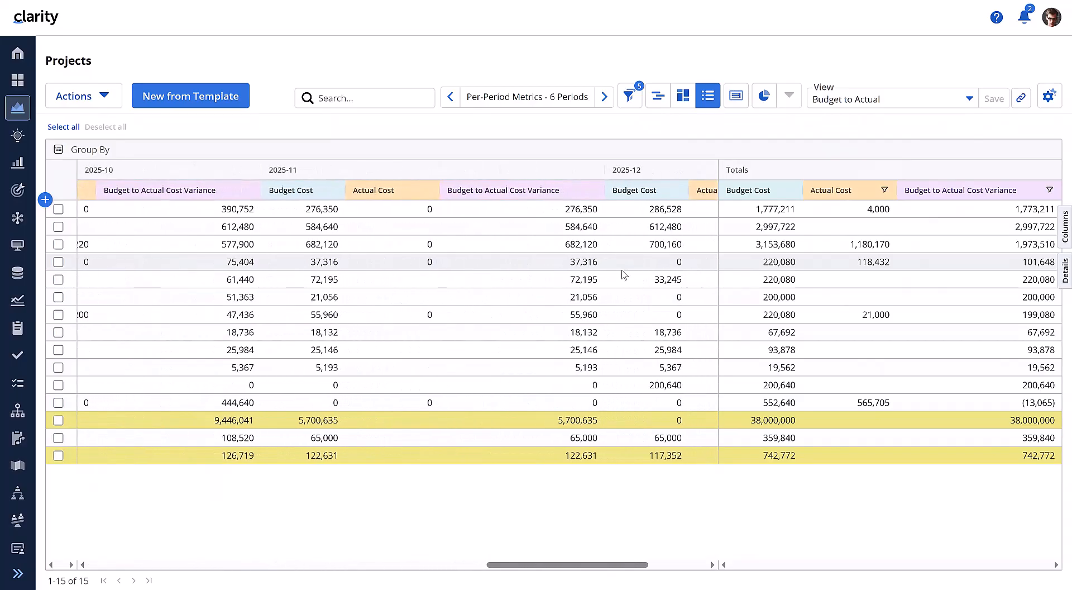
{"action": "scroll", "coordinate": [623, 274], "scroll_direction": "right", "scroll_amount": 4}
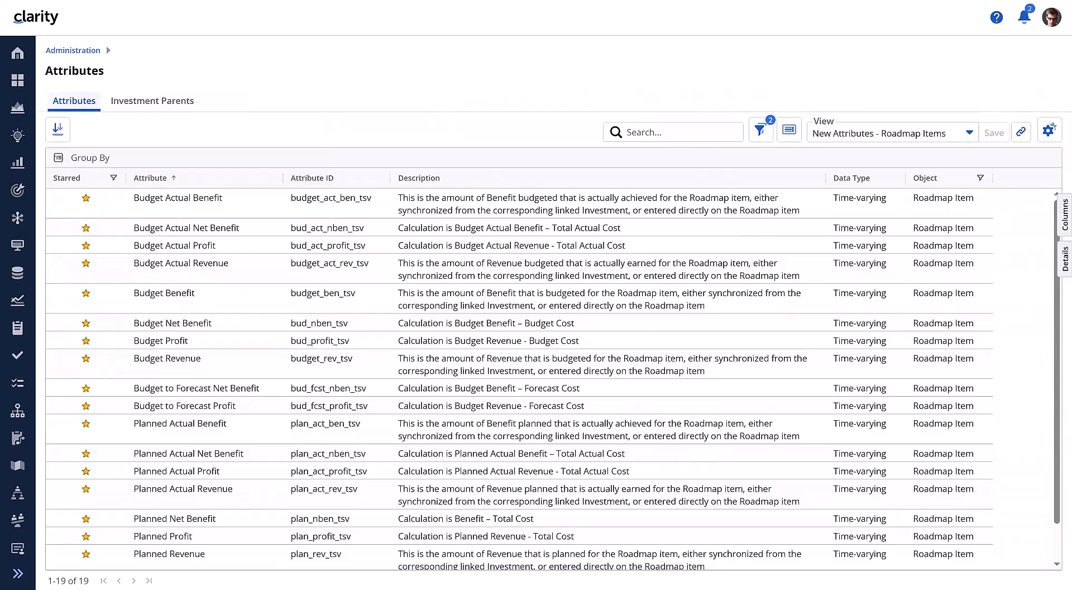
- Examine the names, IDs and descriptions of the starred Roadmap Item attributes covering benefit, net benefit, revenue and profit
{"action": "scroll", "coordinate": [466, 306], "scroll_direction": "down", "scroll_amount": 2}
{"action": "scroll", "coordinate": [465, 306], "scroll_direction": "up", "scroll_amount": 2}
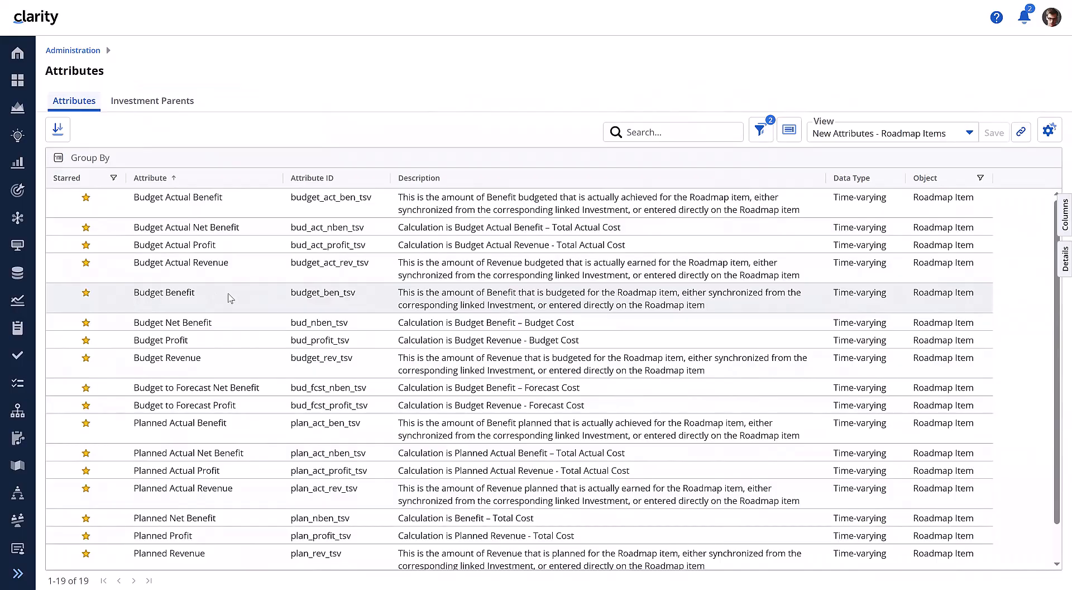
{"action": "scroll", "coordinate": [229, 297], "scroll_direction": "down", "scroll_amount": 1}
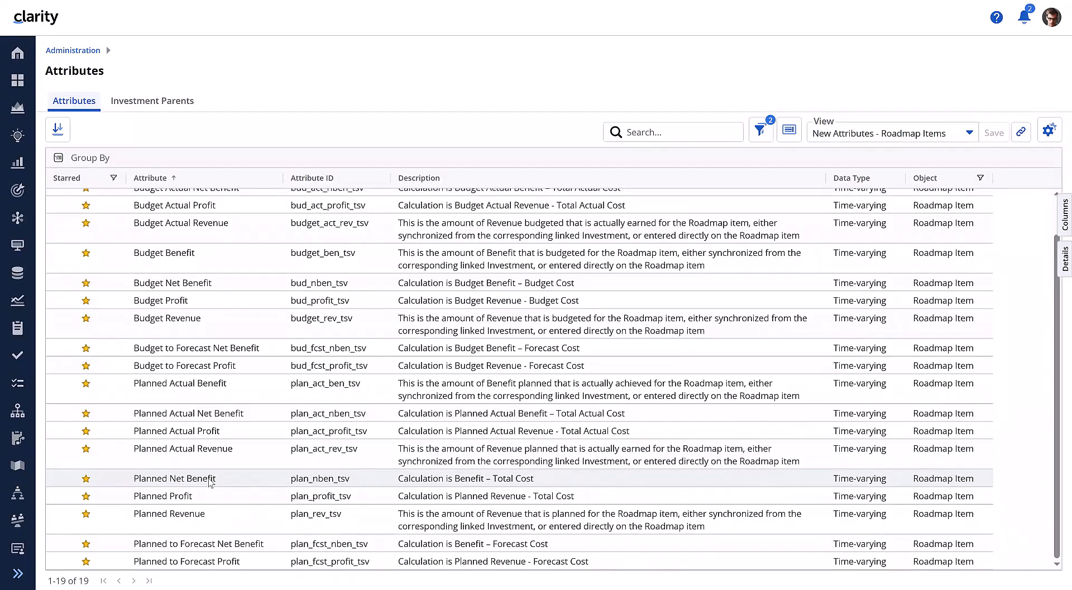
{"action": "scroll", "coordinate": [211, 482], "scroll_direction": "up", "scroll_amount": 1}
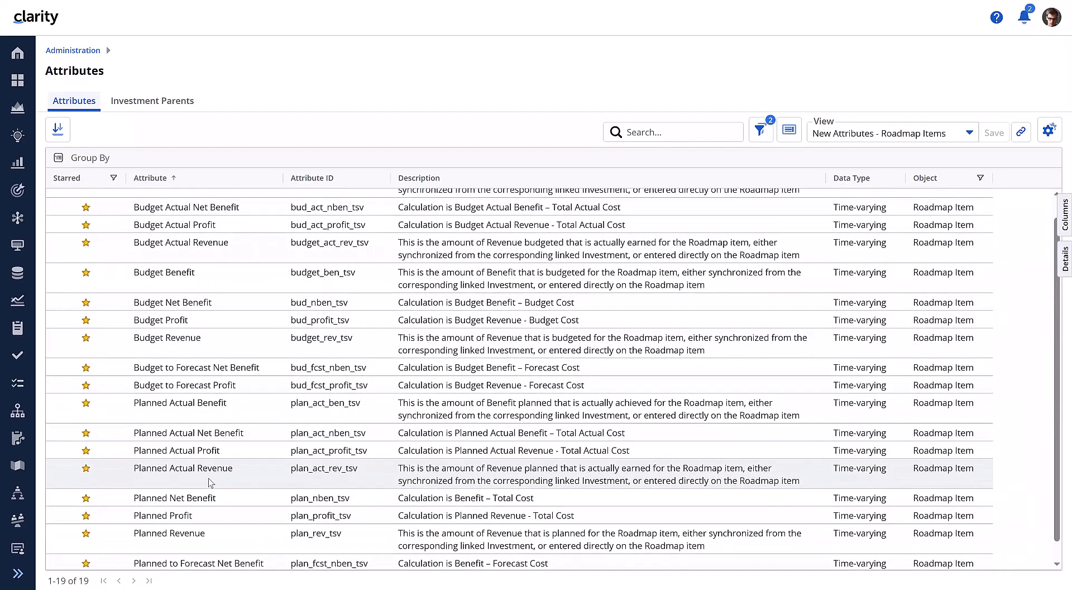
{"action": "scroll", "coordinate": [210, 482], "scroll_direction": "up", "scroll_amount": 1}
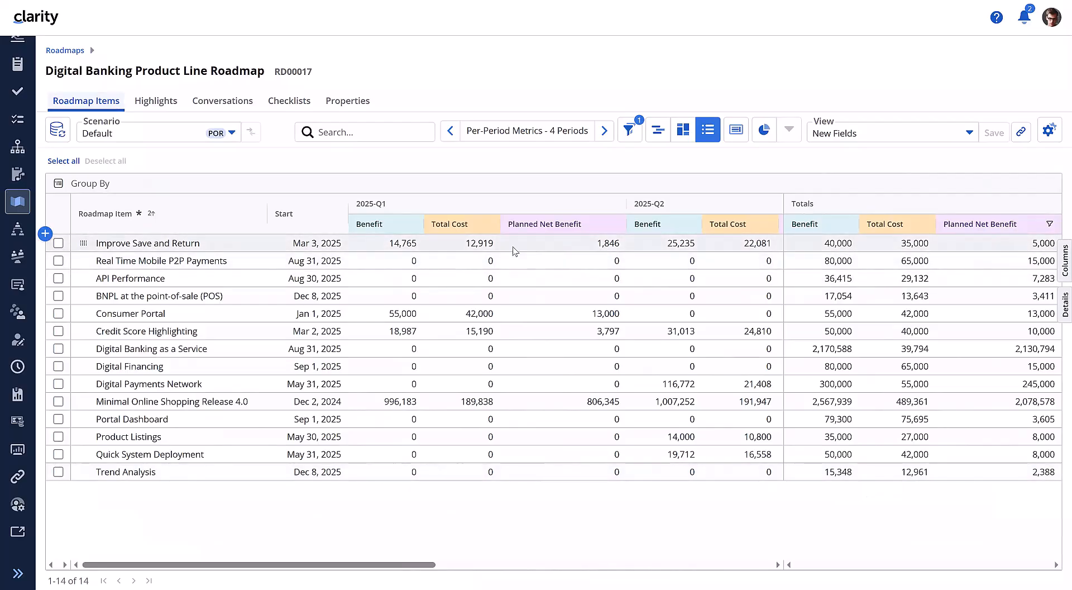
- Review the quarterly benefit, total cost and planned net benefit of the Digital Banking Product Line Roadmap items
{"action": "scroll", "coordinate": [515, 251], "scroll_direction": "right", "scroll_amount": 10}
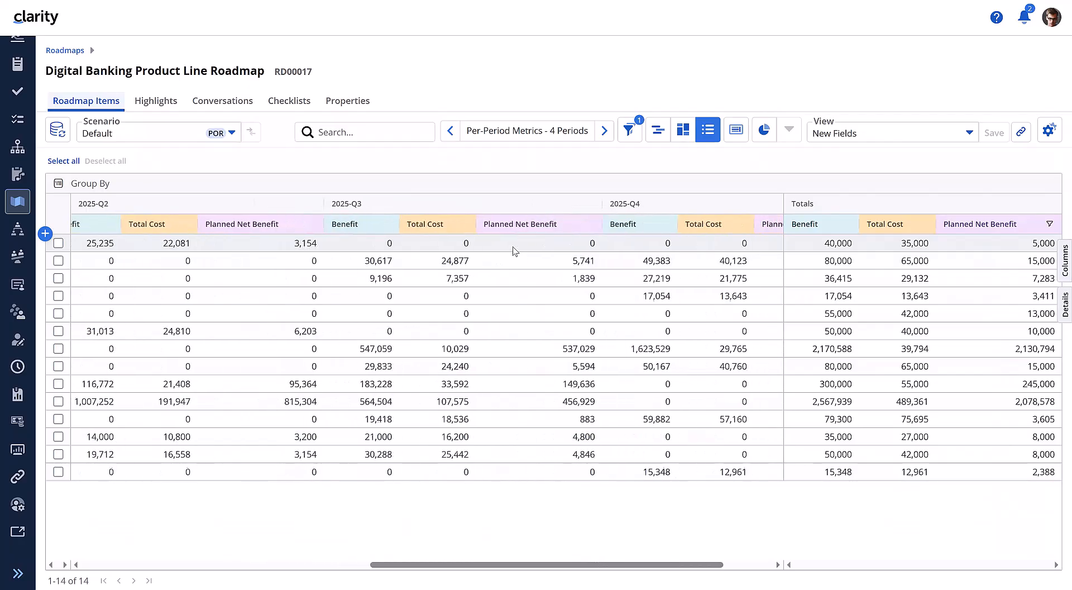
{"action": "scroll", "coordinate": [514, 251], "scroll_direction": "right", "scroll_amount": 3}
{"action": "scroll", "coordinate": [515, 251], "scroll_direction": "left", "scroll_amount": 12}
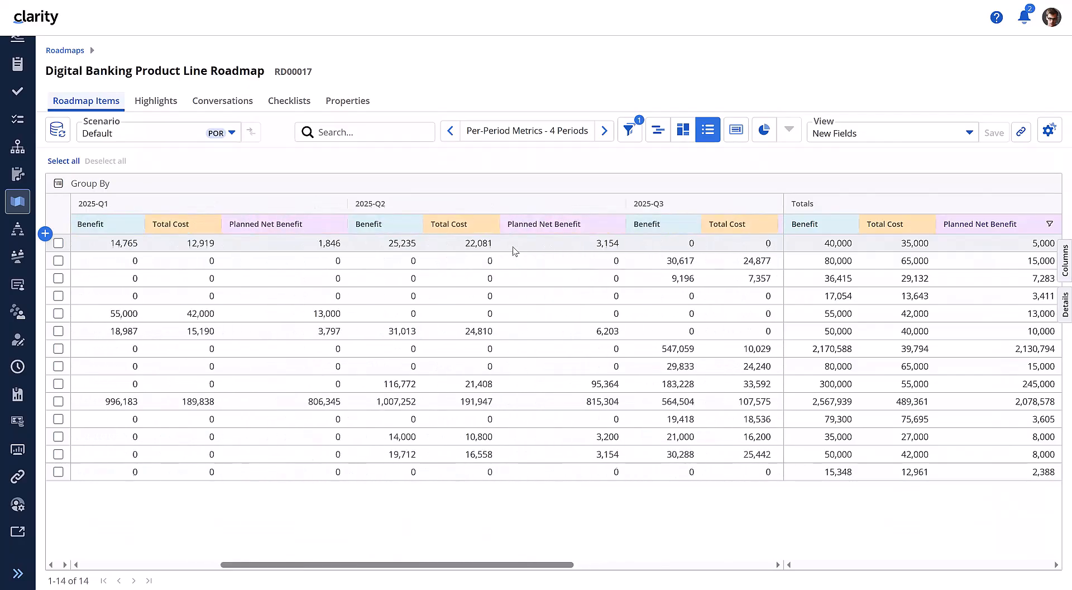
- Open the Sync Linked Items options for the roadmap's Default scenario
{"action": "left_click", "coordinate": [63, 132]}
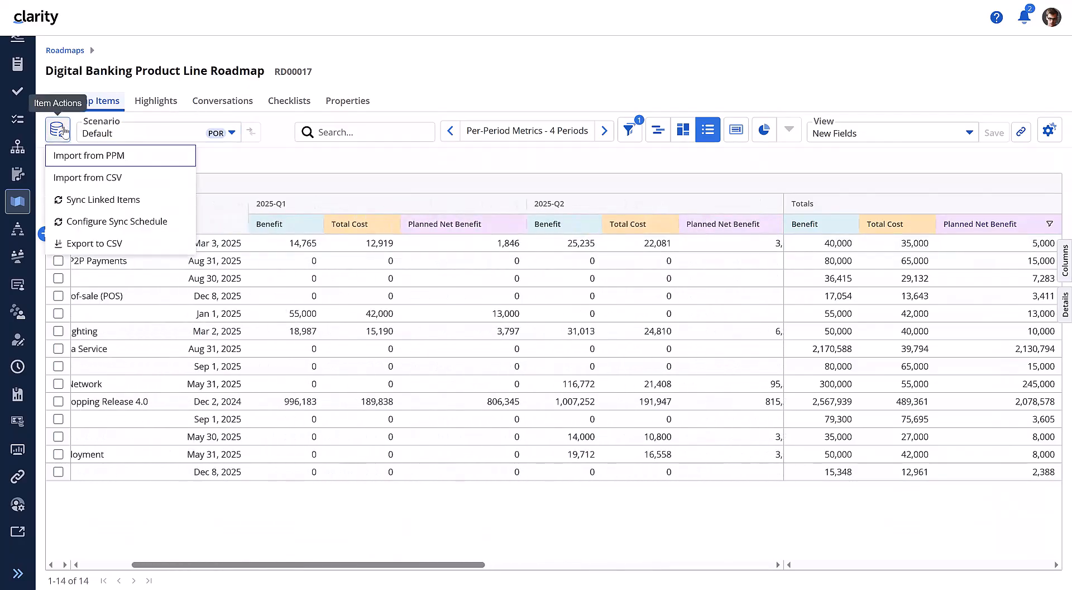
{"action": "left_click", "coordinate": [109, 206]}
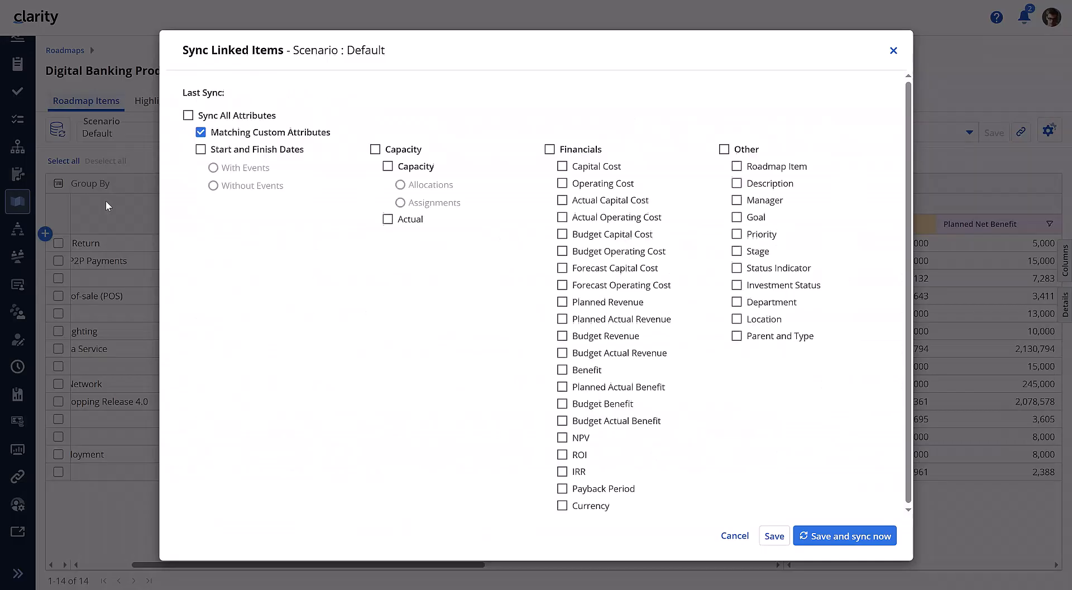